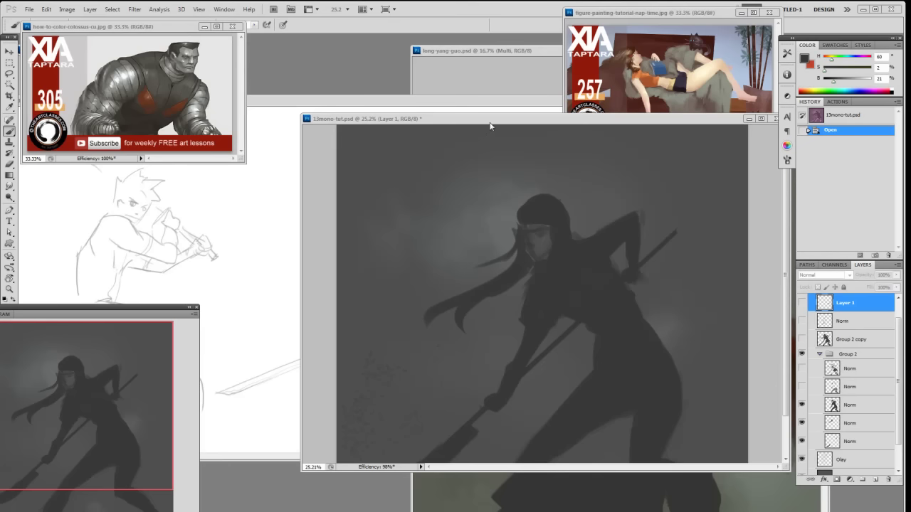
{"action": "left_click_drag", "start_coordinate": [490, 126], "coordinate": [529, 134]}
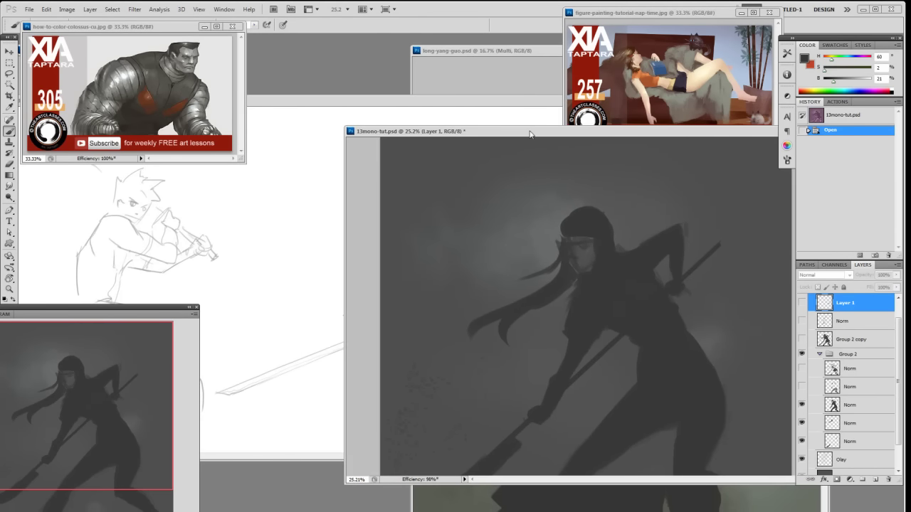
{"action": "left_click", "coordinate": [510, 108]}
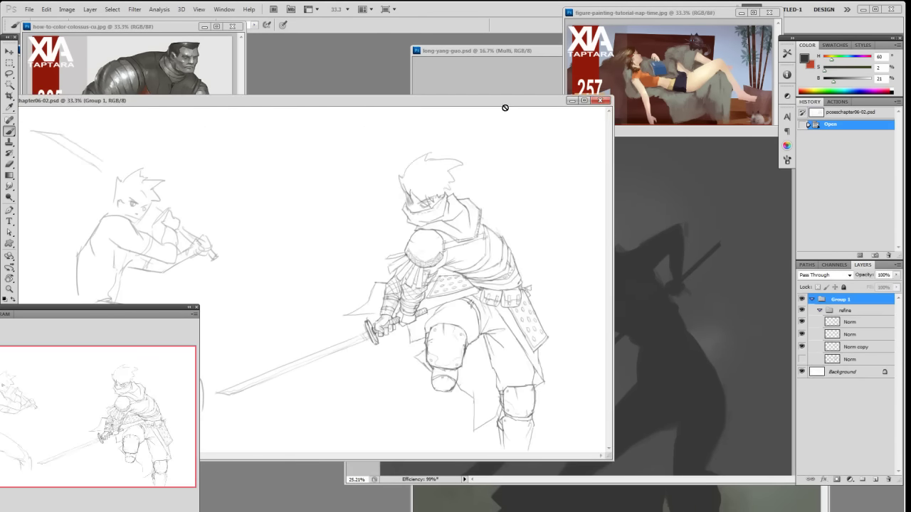
{"action": "left_click", "coordinate": [636, 139]}
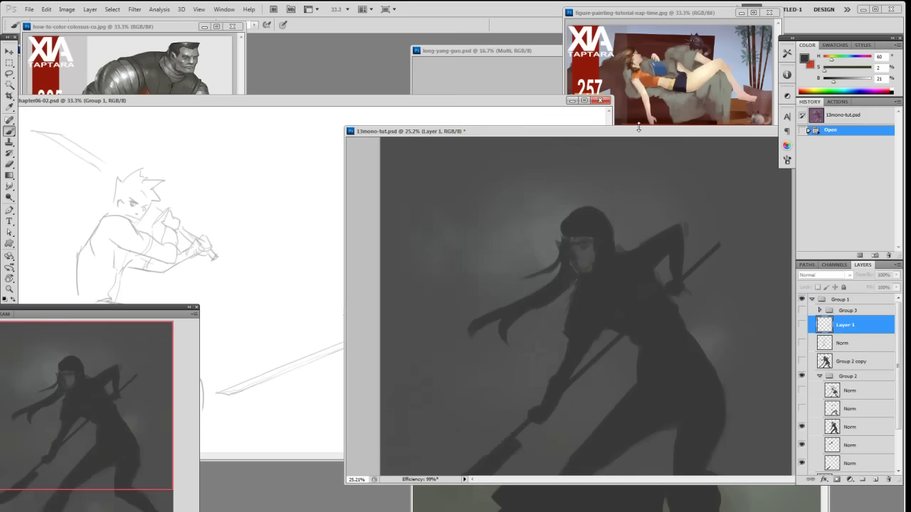
{"action": "left_click_drag", "start_coordinate": [600, 134], "coordinate": [579, 136]}
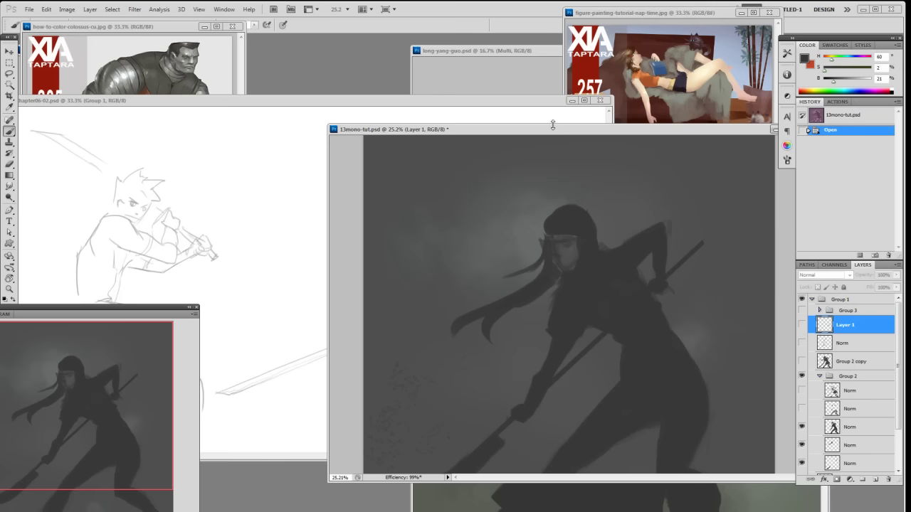
{"action": "left_click_drag", "start_coordinate": [552, 128], "coordinate": [549, 124]}
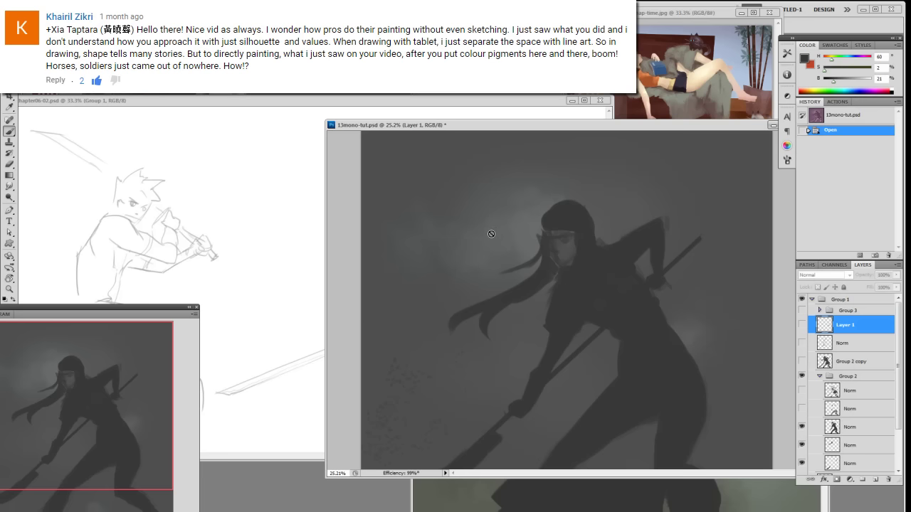
- Enlarge the poseschapter06-02 sketch, toggle its Norm line layers to compare, then front the gesture sheet
{"action": "left_click", "coordinate": [509, 105]}
{"action": "key", "text": "ctrl+plus"}
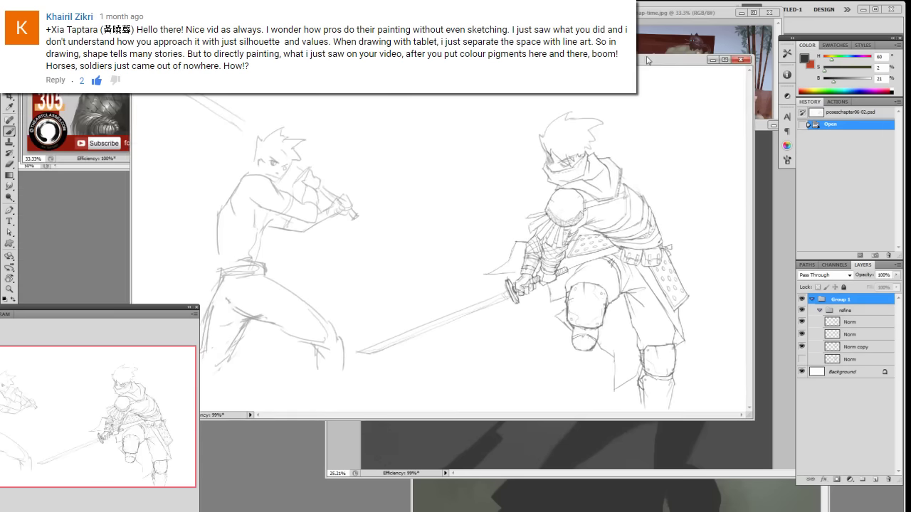
{"action": "left_click", "coordinate": [802, 334]}
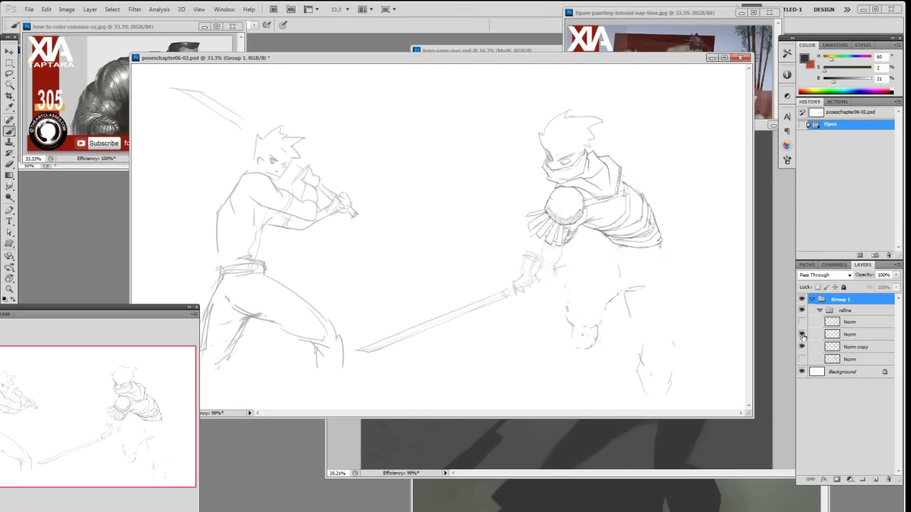
{"action": "left_click", "coordinate": [802, 334]}
{"action": "left_click", "coordinate": [802, 334]}
{"action": "left_click", "coordinate": [802, 322]}
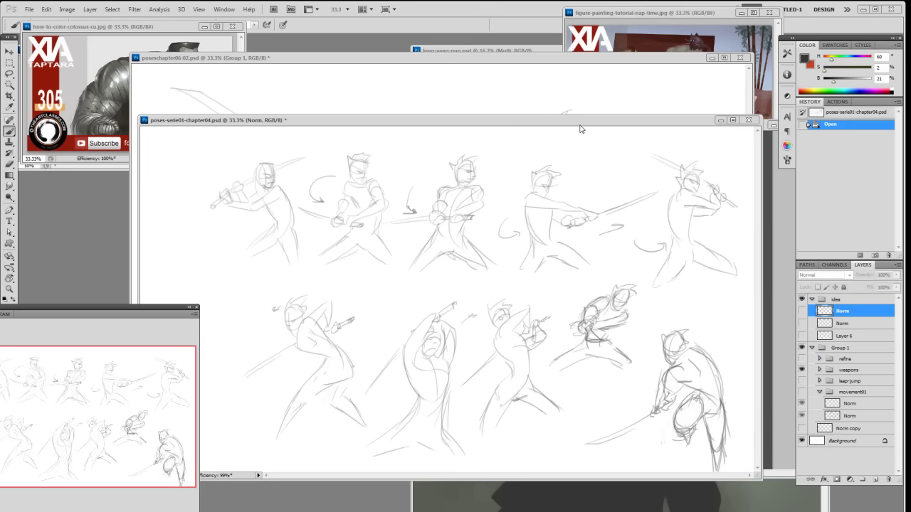
{"action": "left_click_drag", "start_coordinate": [582, 127], "coordinate": [565, 121]}
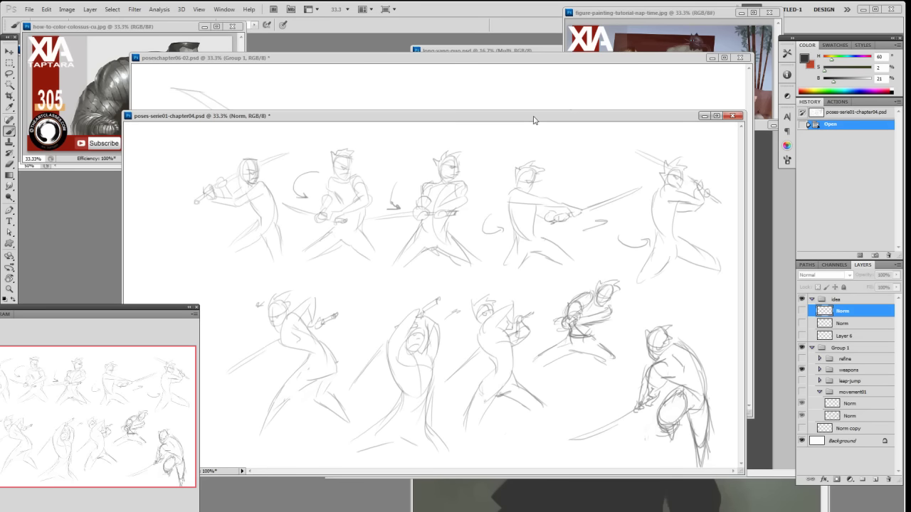
{"action": "left_click_drag", "start_coordinate": [525, 122], "coordinate": [518, 115]}
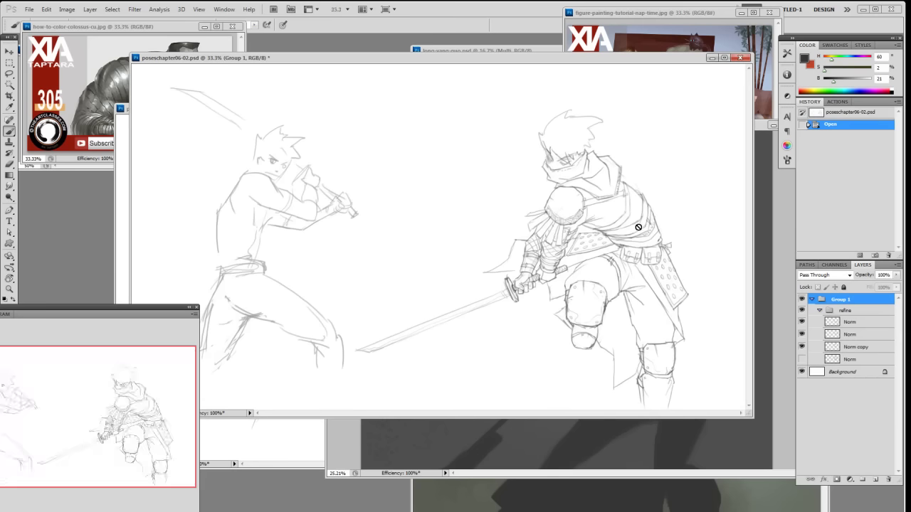
{"action": "left_click", "coordinate": [802, 321]}
{"action": "left_click", "coordinate": [802, 334]}
{"action": "left_click", "coordinate": [801, 334]}
{"action": "left_click", "coordinate": [802, 321]}
{"action": "left_click_drag", "start_coordinate": [751, 418], "coordinate": [747, 423]}
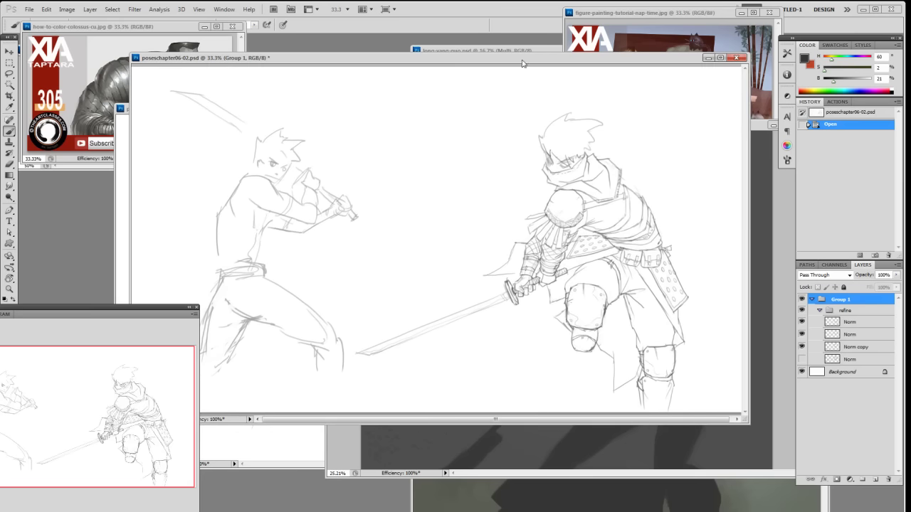
{"action": "left_click_drag", "start_coordinate": [519, 67], "coordinate": [490, 59]}
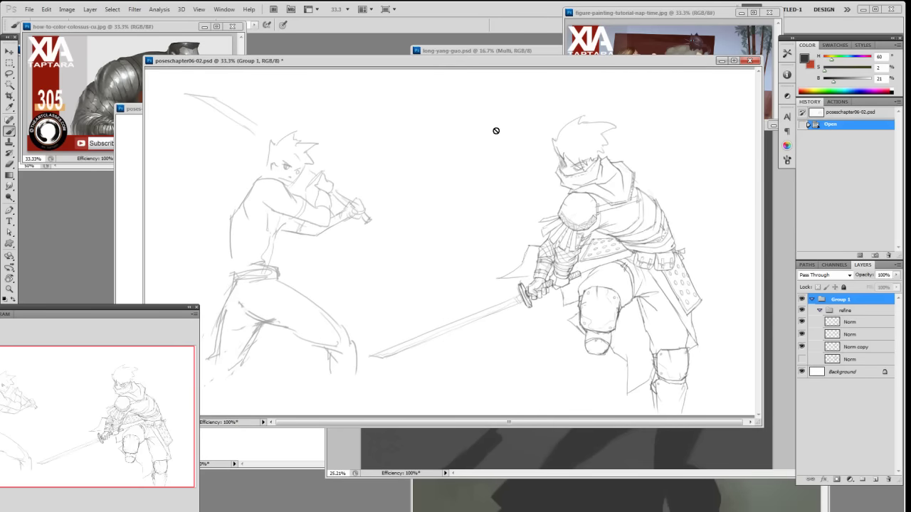
{"action": "left_click", "coordinate": [302, 449]}
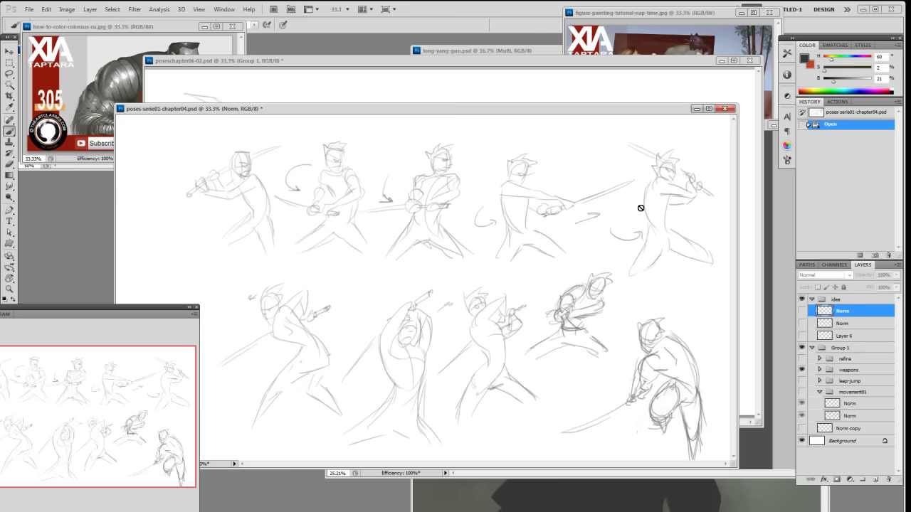
{"action": "left_click_drag", "start_coordinate": [615, 113], "coordinate": [583, 114]}
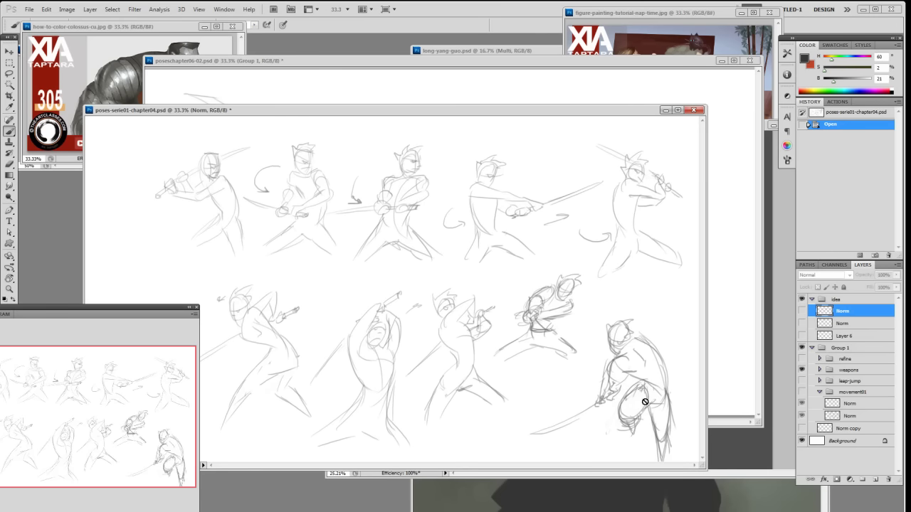
{"action": "left_click", "coordinate": [734, 378]}
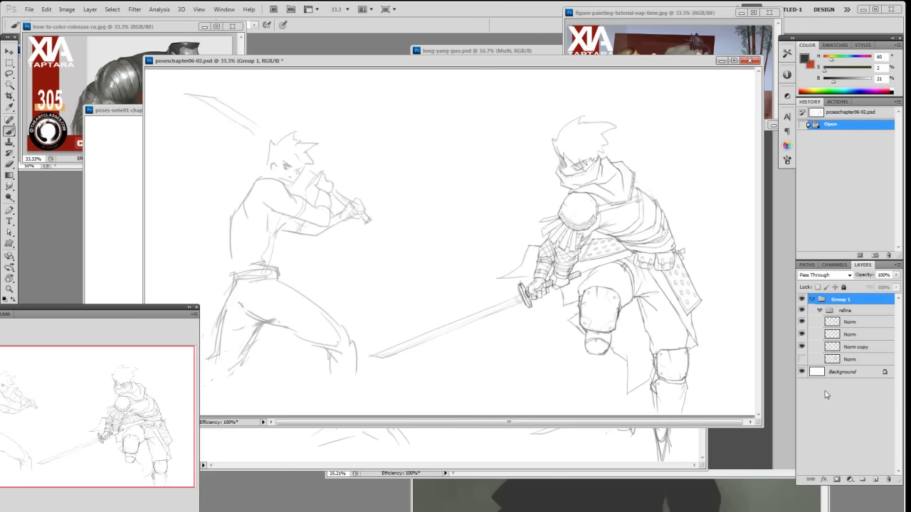
{"action": "left_click", "coordinate": [802, 347]}
{"action": "mouse_move", "coordinate": [802, 346]}
{"action": "left_mouse_down"}
{"action": "mouse_move", "coordinate": [802, 359]}
{"action": "mouse_move", "coordinate": [802, 314]}
{"action": "mouse_move", "coordinate": [811, 354]}
{"action": "left_mouse_up"}
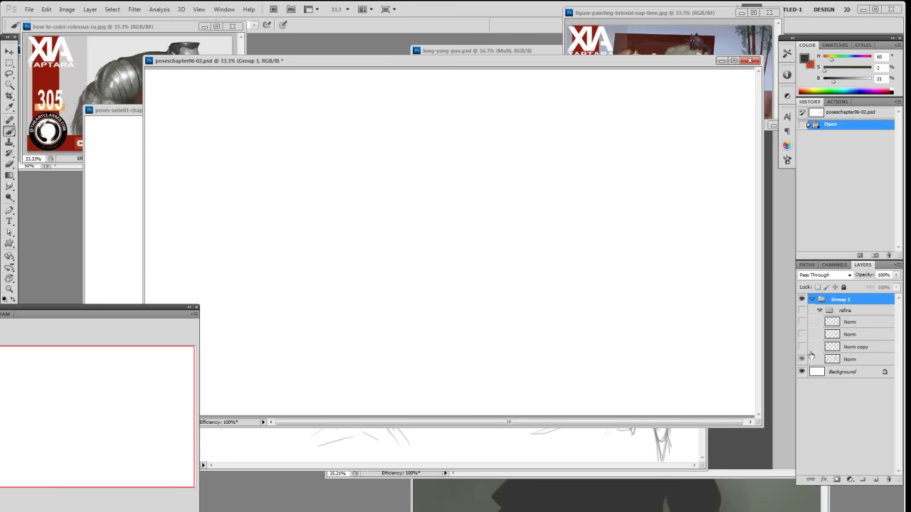
{"action": "left_click", "coordinate": [802, 311]}
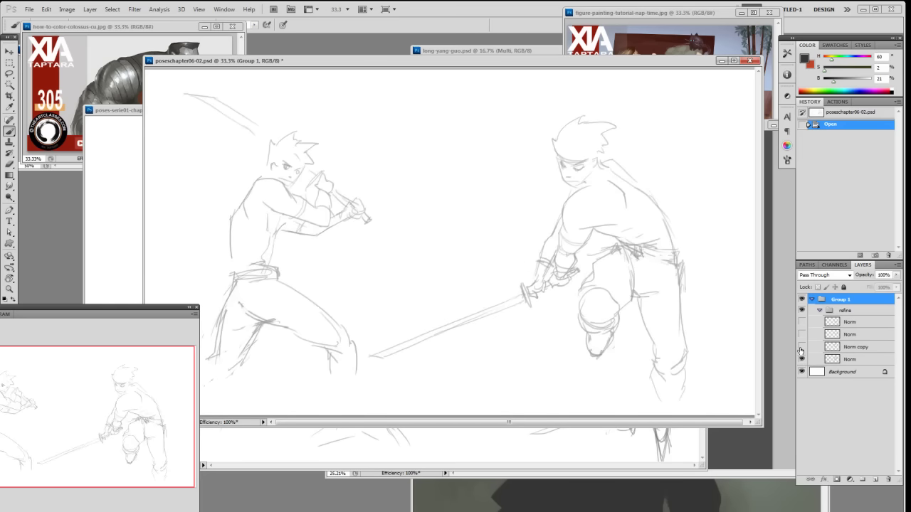
{"action": "left_click", "coordinate": [630, 442]}
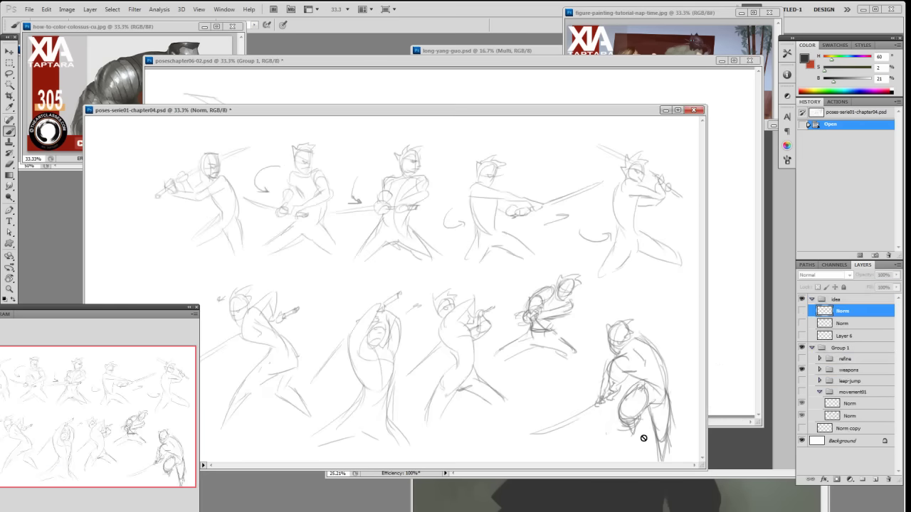
{"action": "left_click", "coordinate": [716, 364]}
{"action": "left_click", "coordinate": [802, 335]}
{"action": "left_click", "coordinate": [802, 321]}
{"action": "left_click", "coordinate": [802, 359]}
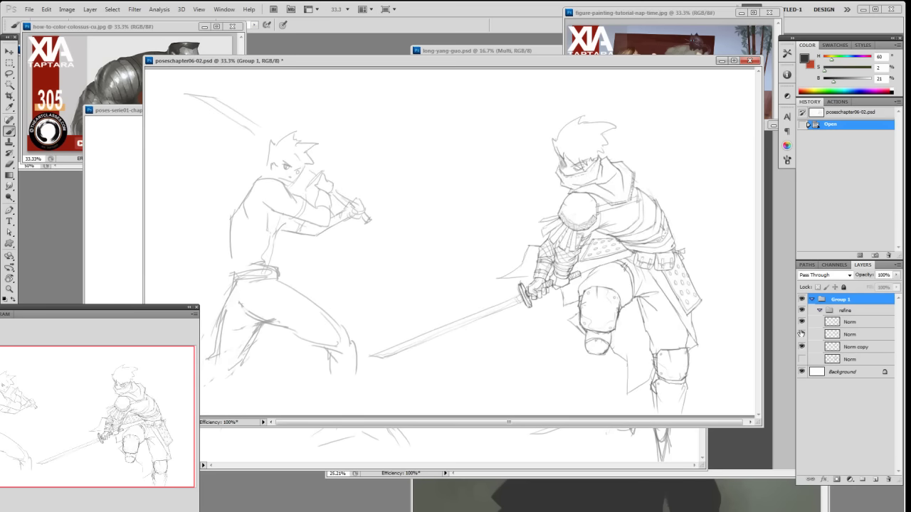
{"action": "mouse_move", "coordinate": [596, 66]}
{"action": "left_mouse_down"}
{"action": "mouse_move", "coordinate": [313, 105]}
{"action": "mouse_move", "coordinate": [287, 89]}
{"action": "left_mouse_up"}
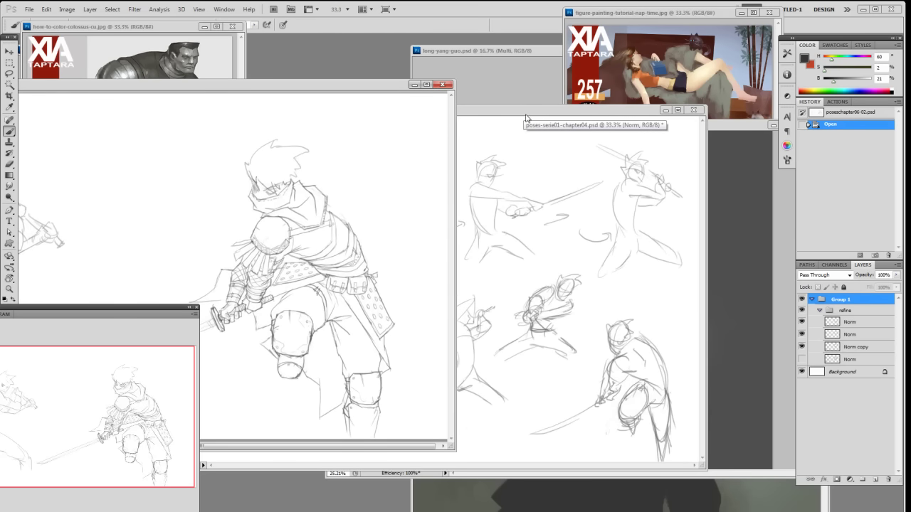
{"action": "left_click", "coordinate": [526, 114]}
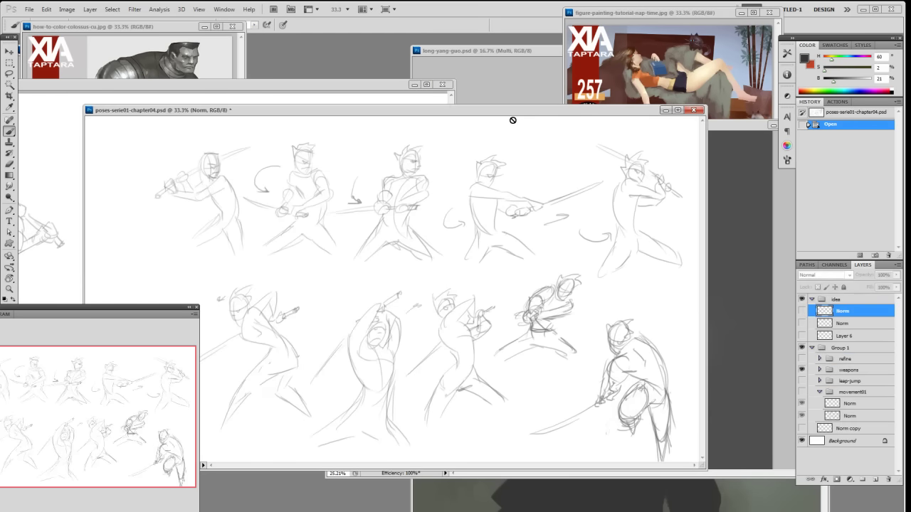
{"action": "left_click_drag", "start_coordinate": [488, 112], "coordinate": [496, 120]}
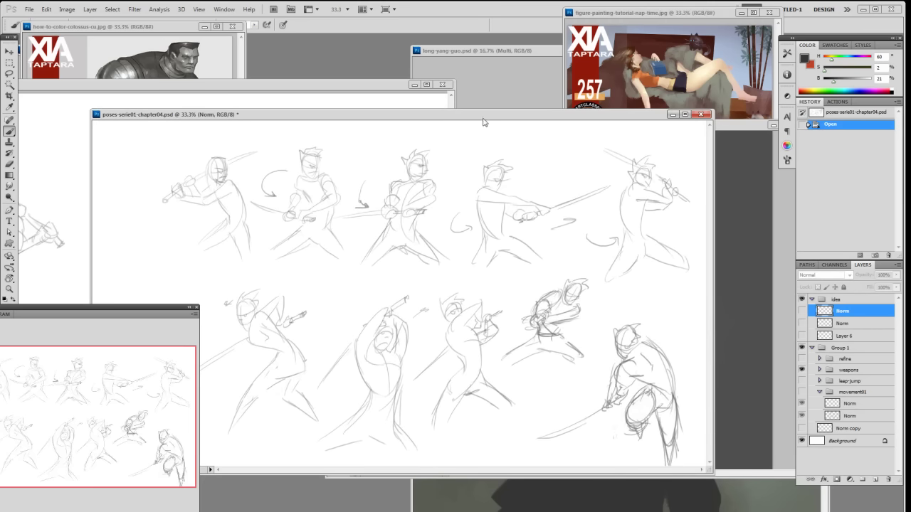
{"action": "left_click_drag", "start_coordinate": [488, 120], "coordinate": [524, 122]}
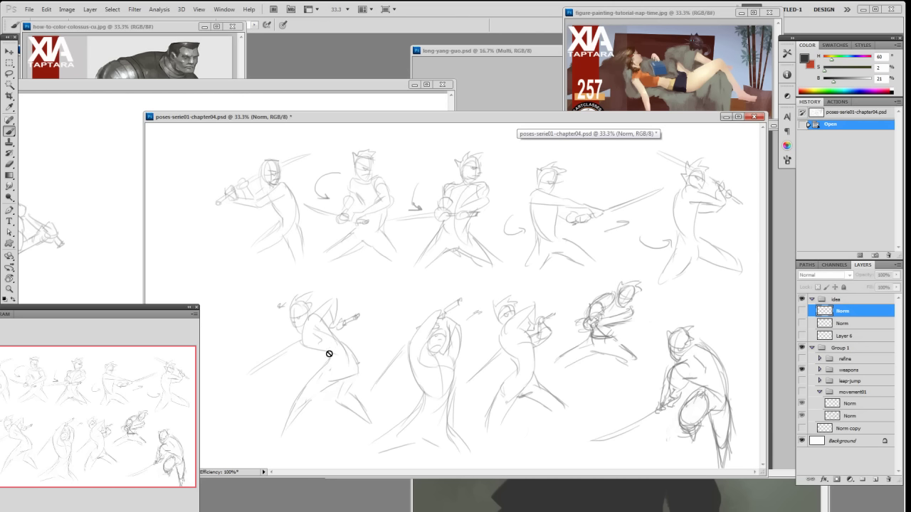
{"action": "left_click", "coordinate": [845, 371]}
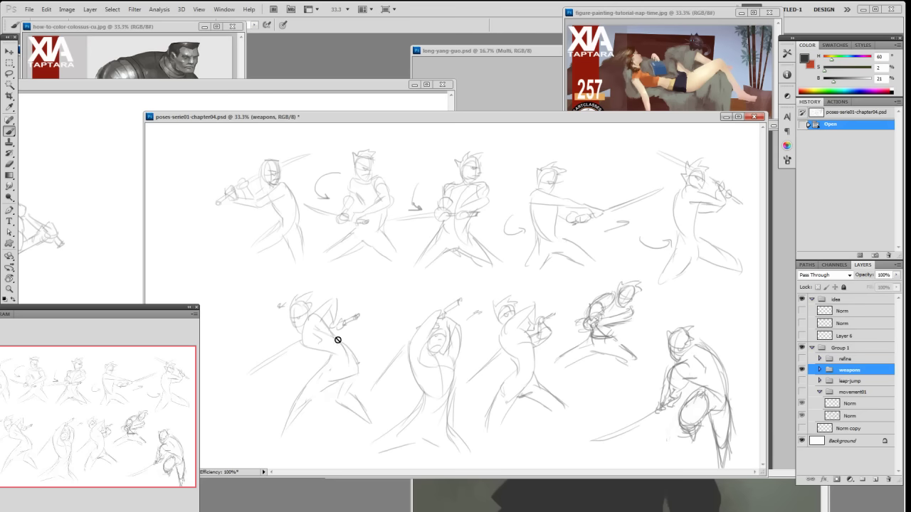
- Rearrange the painting windows, shifting the pose sketch up-right and returning 13mono-tut.psd to the front
{"action": "left_click", "coordinate": [490, 494]}
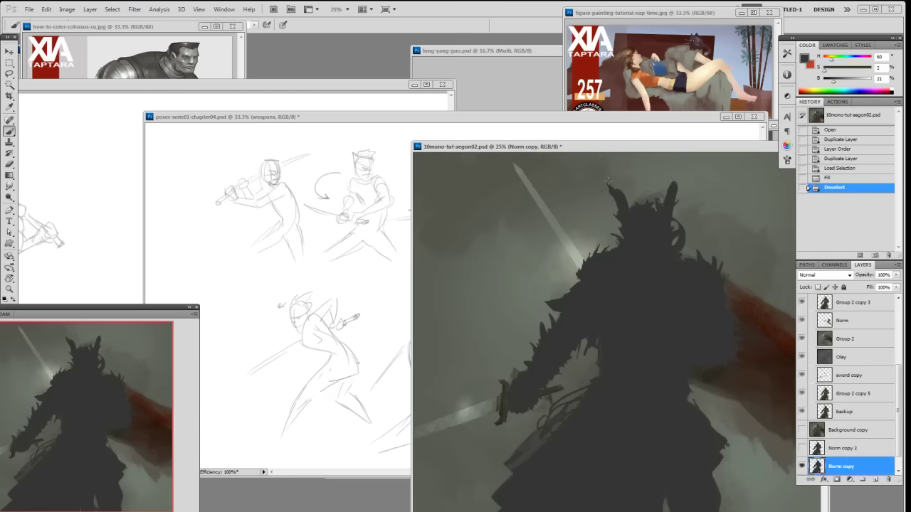
{"action": "left_click_drag", "start_coordinate": [566, 121], "coordinate": [458, 98]}
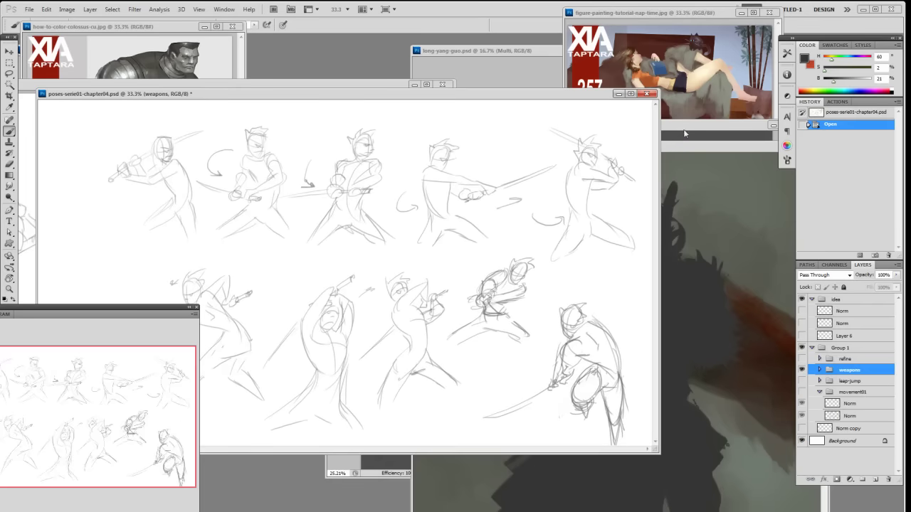
{"action": "left_click", "coordinate": [681, 145]}
{"action": "left_click_drag", "start_coordinate": [511, 128], "coordinate": [578, 145]}
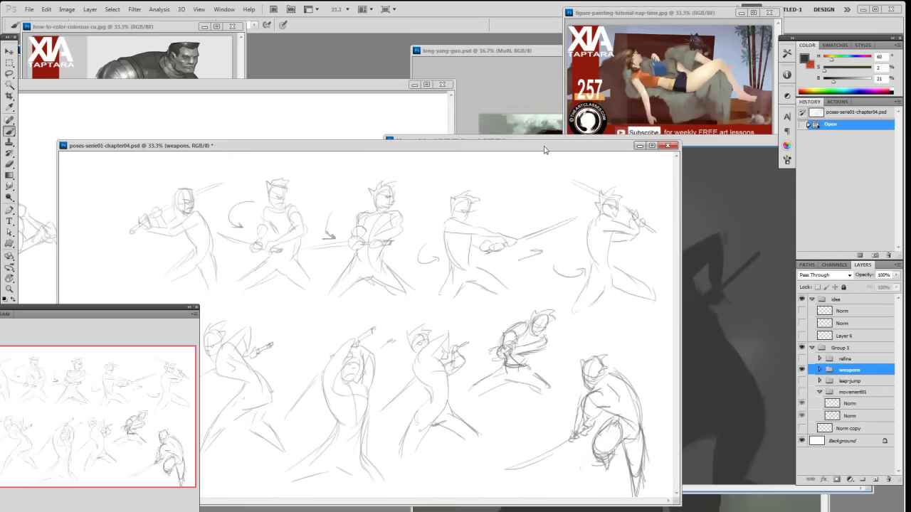
{"action": "left_click_drag", "start_coordinate": [535, 148], "coordinate": [596, 53]}
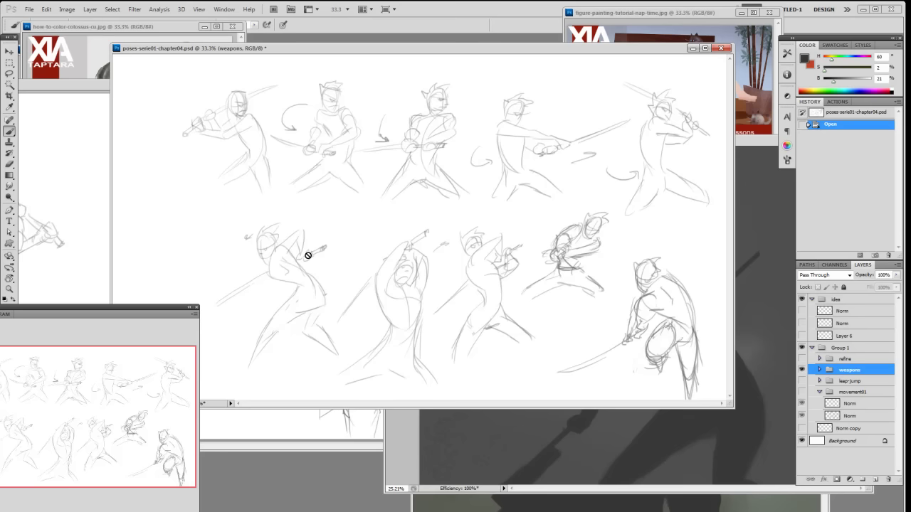
{"action": "key", "text": "ctrl+Tab"}
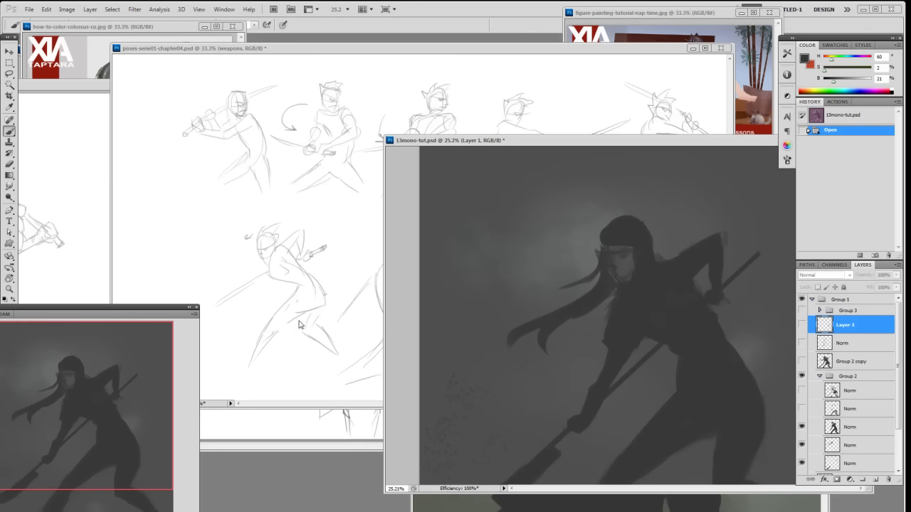
- Shrink and reposition the Navigator preview, then return to the swordswoman painting
{"action": "left_click_drag", "start_coordinate": [318, 407], "coordinate": [318, 425]}
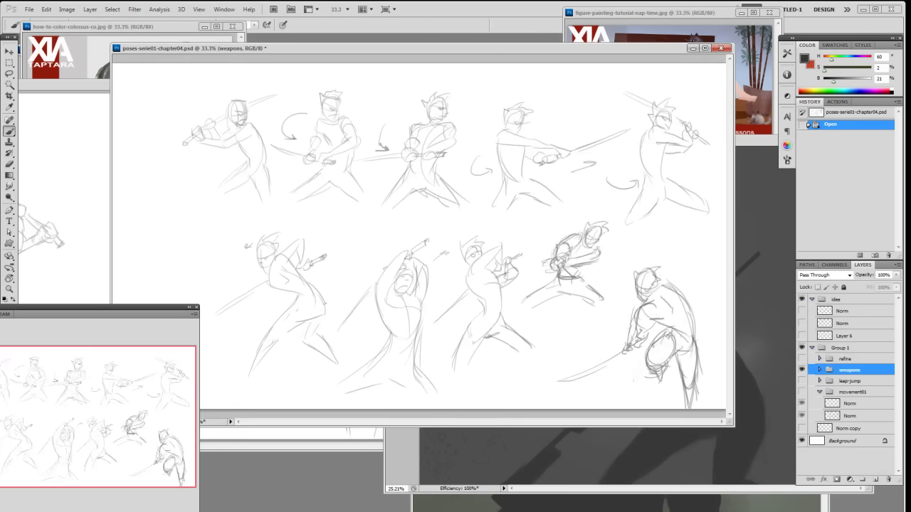
{"action": "left_click_drag", "start_coordinate": [195, 488], "coordinate": [121, 419]}
{"action": "left_click_drag", "start_coordinate": [72, 321], "coordinate": [135, 417]}
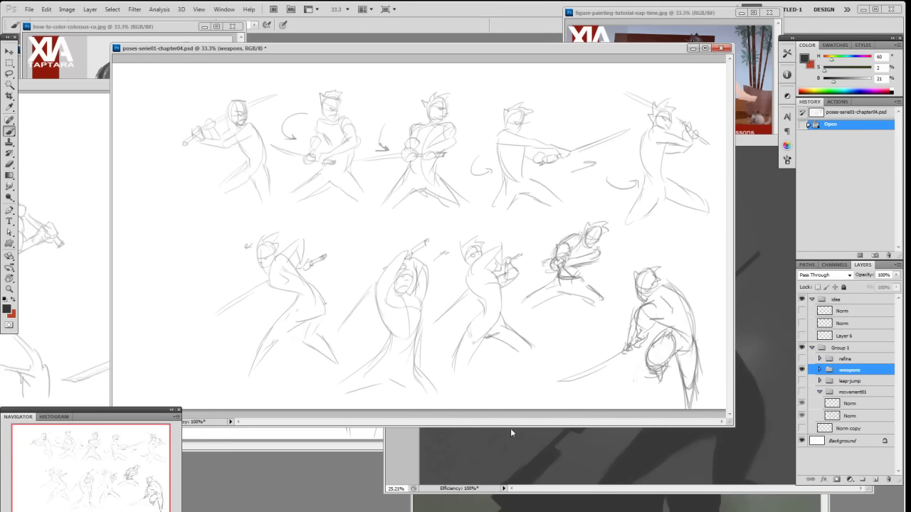
{"action": "left_click", "coordinate": [661, 474]}
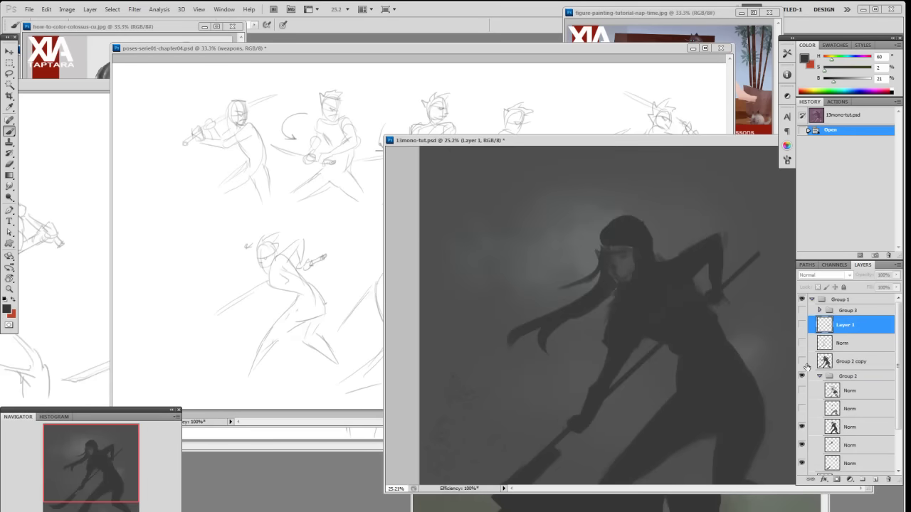
{"action": "left_click_drag", "start_coordinate": [901, 391], "coordinate": [901, 431]}
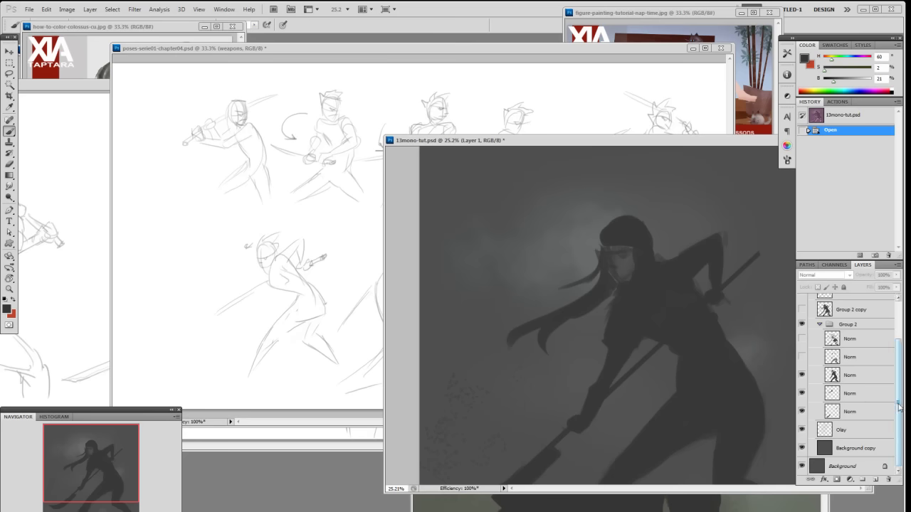
- Show the swordswoman's Group 2 figure and chest detail layers and hide Layer 1
{"action": "left_click", "coordinate": [802, 357]}
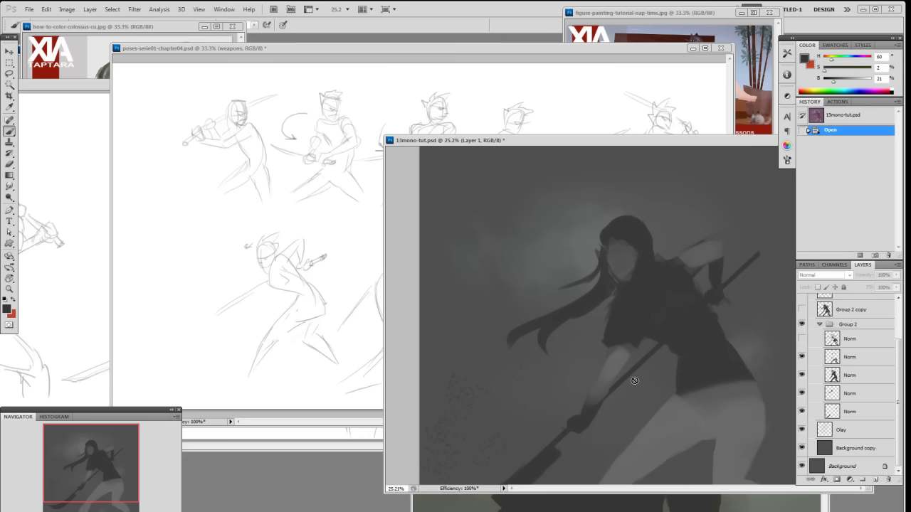
{"action": "left_click", "coordinate": [802, 338]}
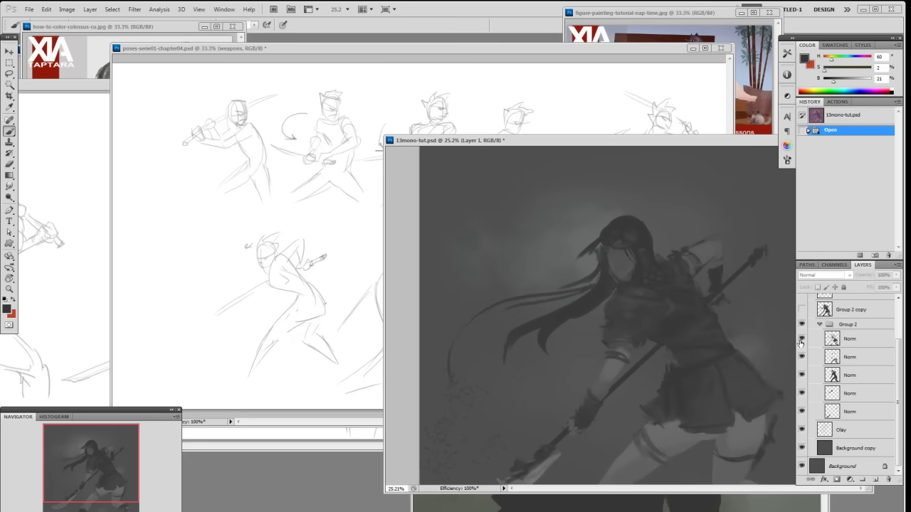
{"action": "left_click", "coordinate": [802, 339]}
{"action": "left_click", "coordinate": [801, 339]}
{"action": "left_click", "coordinate": [802, 309]}
{"action": "scroll", "coordinate": [803, 312], "scroll_direction": "up", "scroll_amount": 2}
{"action": "left_click", "coordinate": [805, 318]}
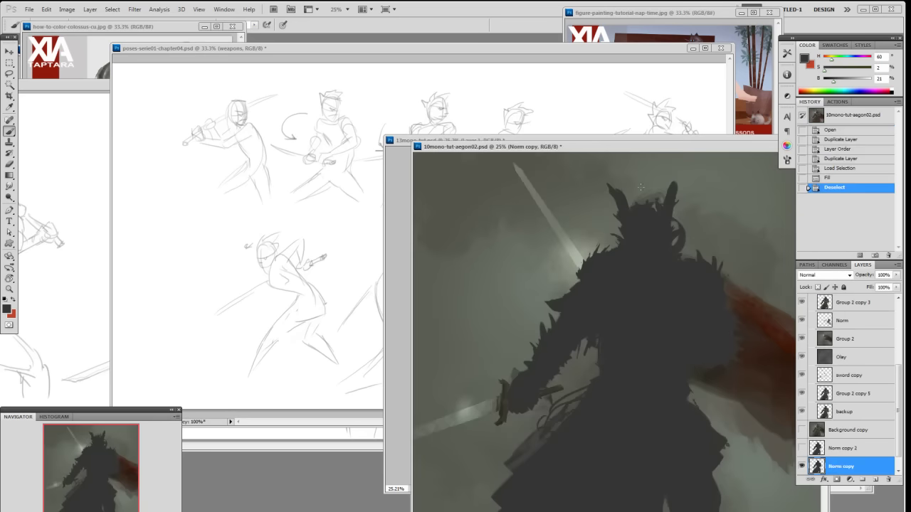
- Show the knight painting's Norm copy 2 layer, then bring up XiaPalette2009
{"action": "left_click_drag", "start_coordinate": [627, 150], "coordinate": [601, 111]}
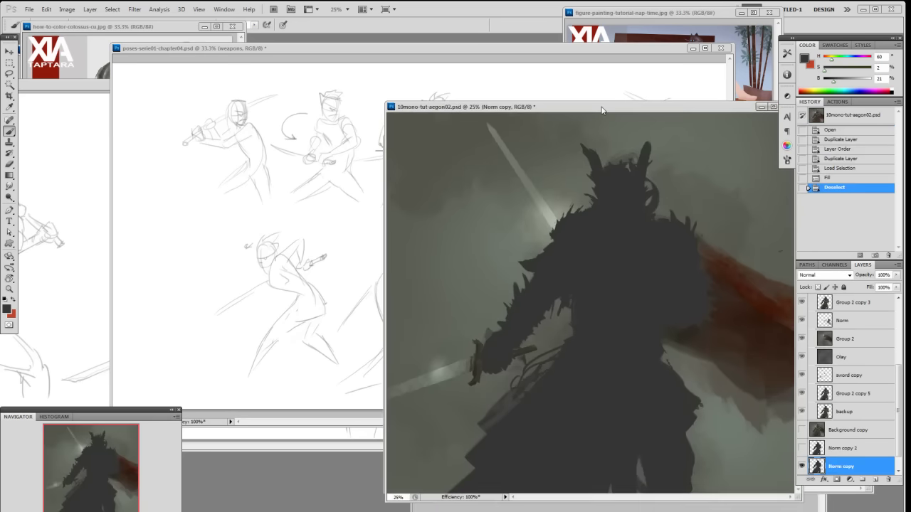
{"action": "left_click", "coordinate": [802, 447]}
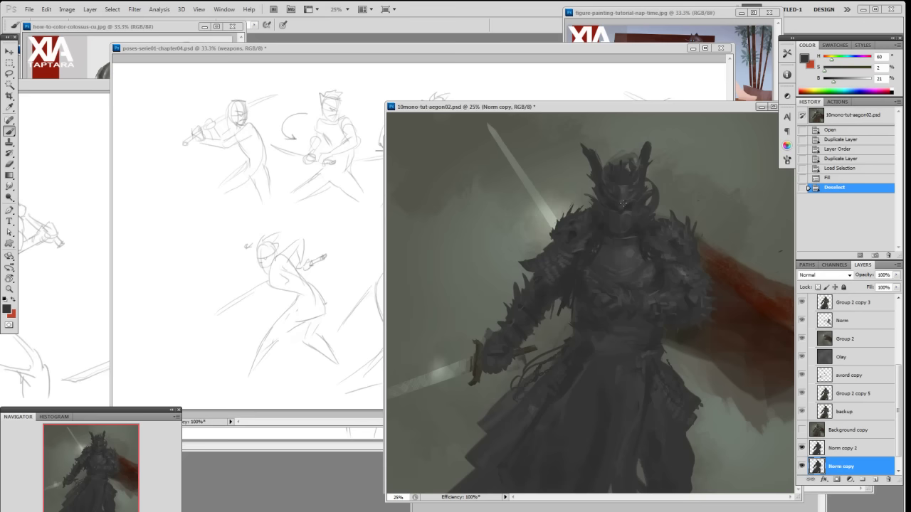
{"action": "left_click_drag", "start_coordinate": [156, 30], "coordinate": [183, 28]}
{"action": "left_click", "coordinate": [52, 51]}
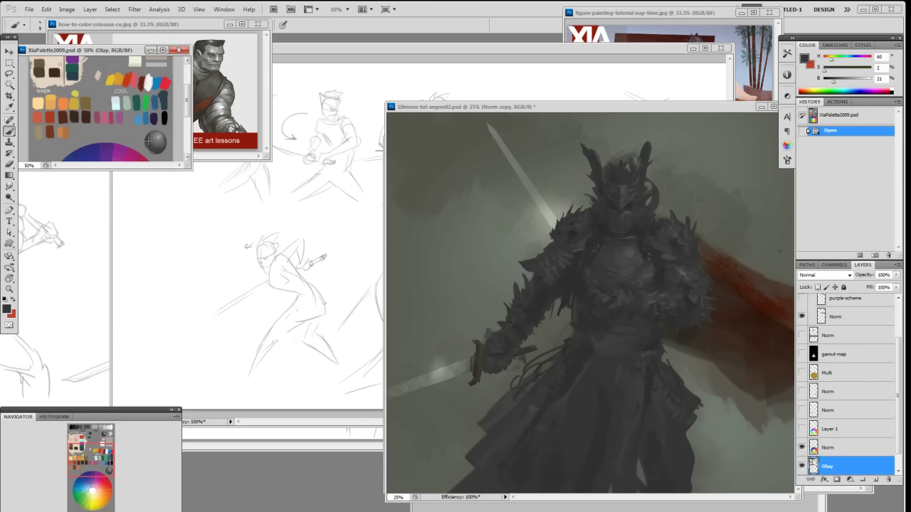
- Turn on the knight painting's red-tinted Background copy and Group 1 to show the finished version
{"action": "left_click", "coordinate": [320, 56]}
{"action": "left_click", "coordinate": [759, 290]}
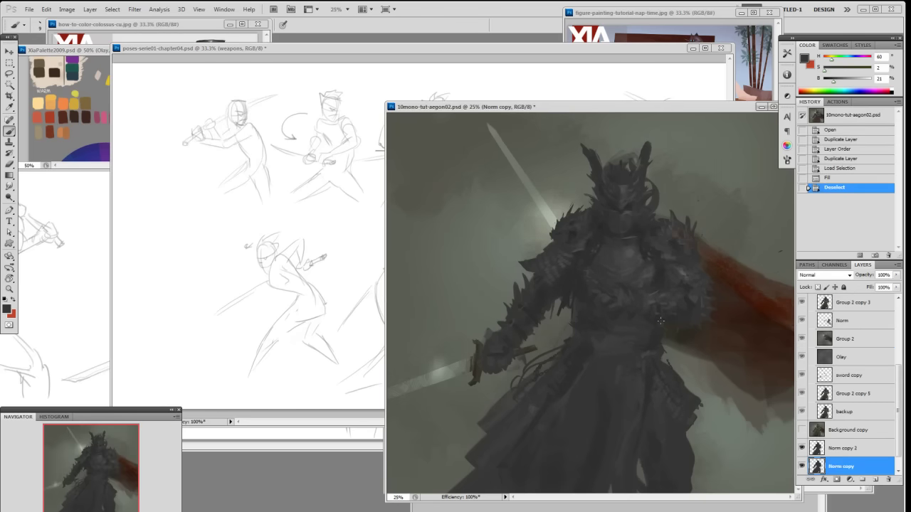
{"action": "left_click", "coordinate": [802, 430]}
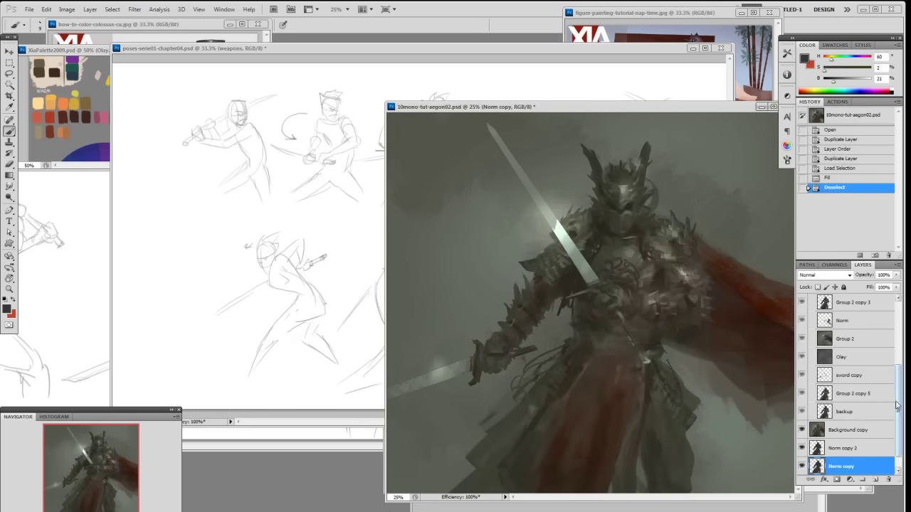
{"action": "scroll", "coordinate": [889, 406], "scroll_direction": "up", "scroll_amount": 3}
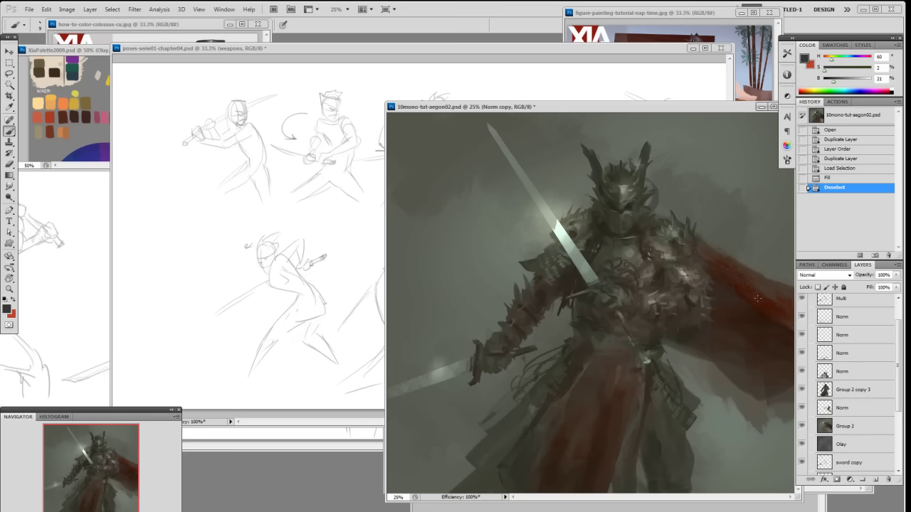
{"action": "scroll", "coordinate": [898, 356], "scroll_direction": "up", "scroll_amount": 1}
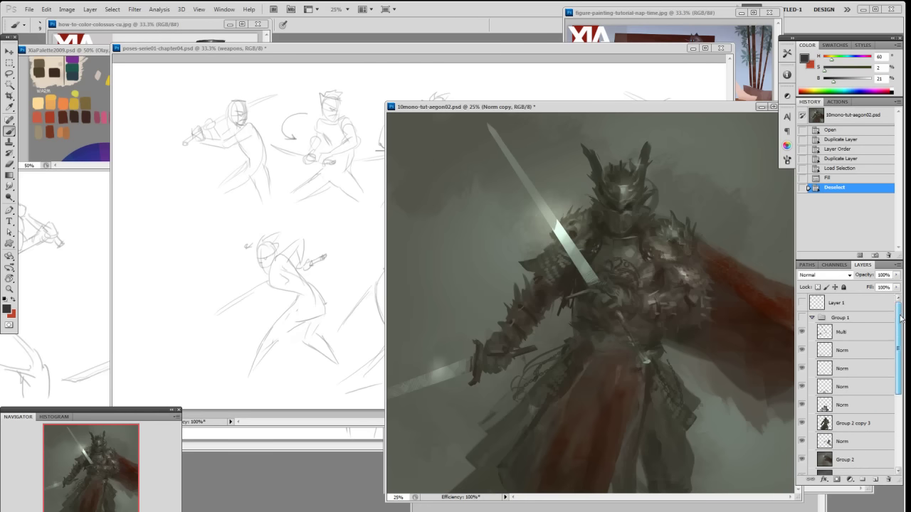
{"action": "left_click", "coordinate": [801, 318]}
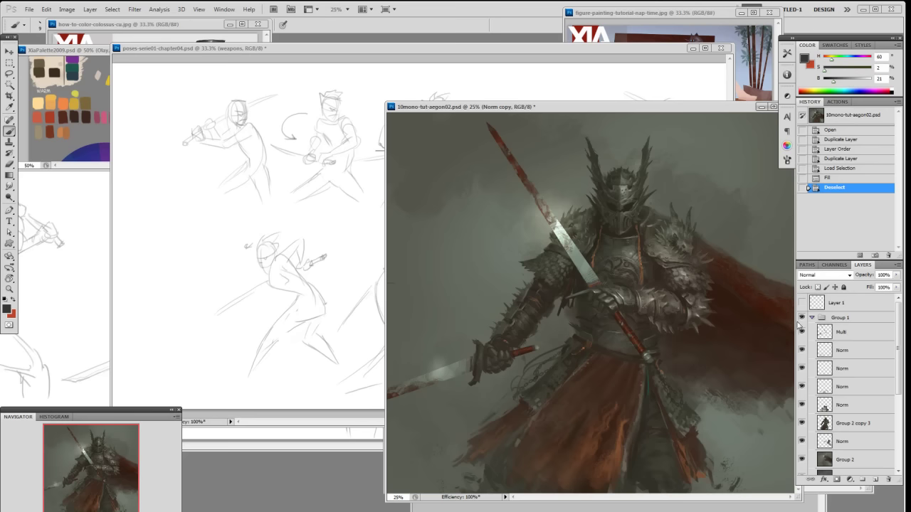
- Move the knight window left and start closing it, prompting to save changes
{"action": "left_click_drag", "start_coordinate": [625, 112], "coordinate": [581, 96]}
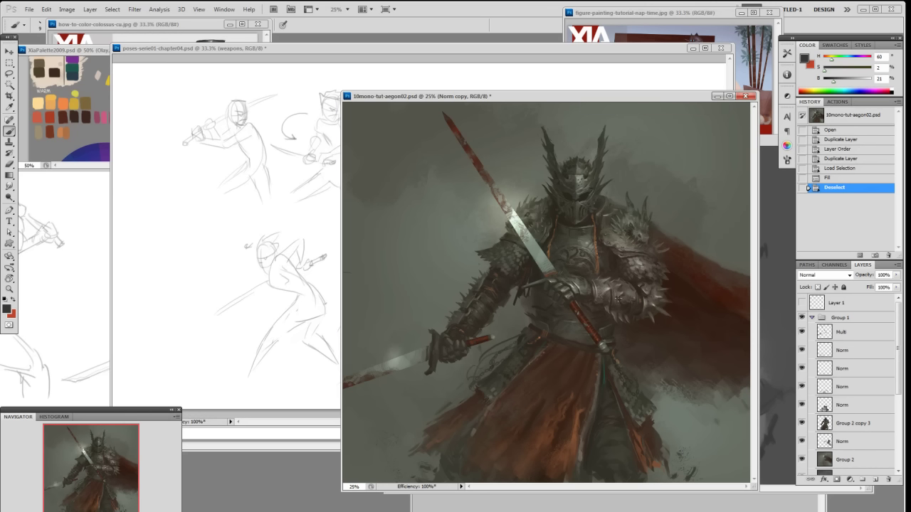
{"action": "key", "text": "alt"}
{"action": "key", "text": "alt"}
{"action": "key", "text": "alt"}
{"action": "left_click", "coordinate": [745, 96]}
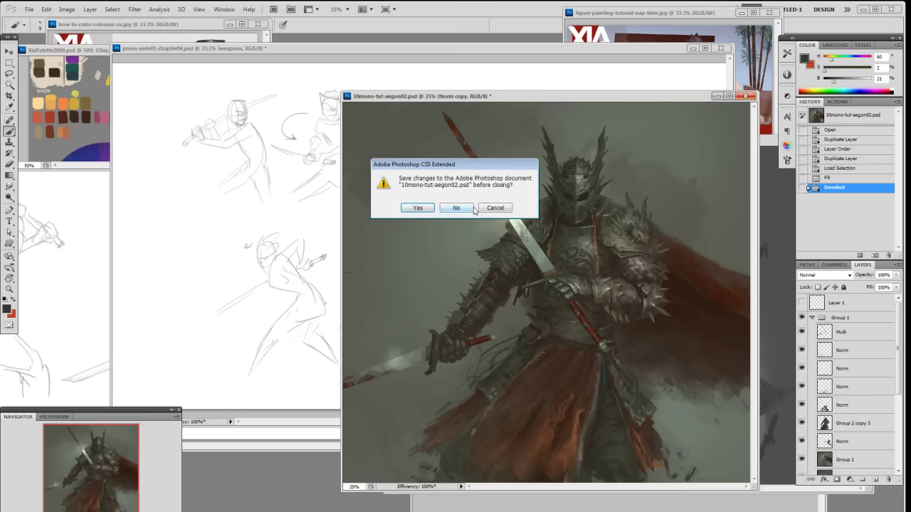
- Cancel, reposition the knight window, close 10mono-tut-aegon02.psd without saving, and return to 13mono-tut.psd
{"action": "left_click", "coordinate": [495, 208]}
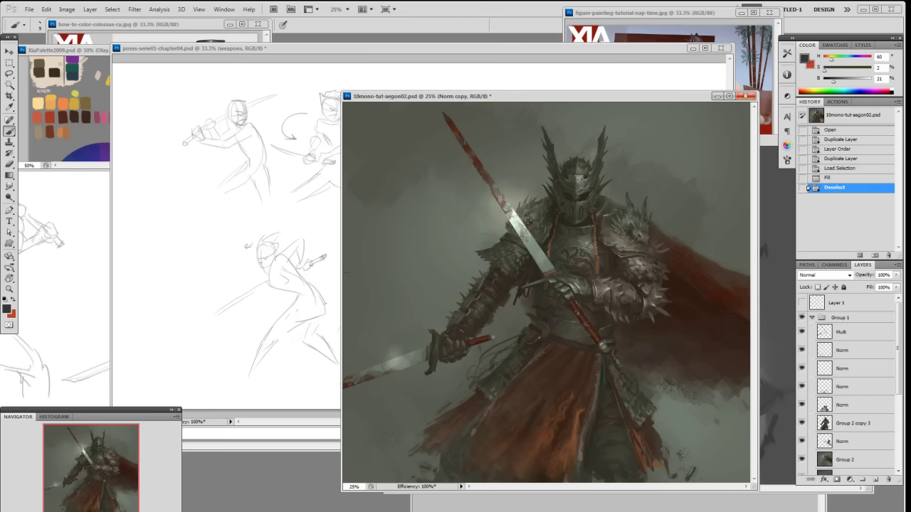
{"action": "left_click_drag", "start_coordinate": [598, 100], "coordinate": [516, 112]}
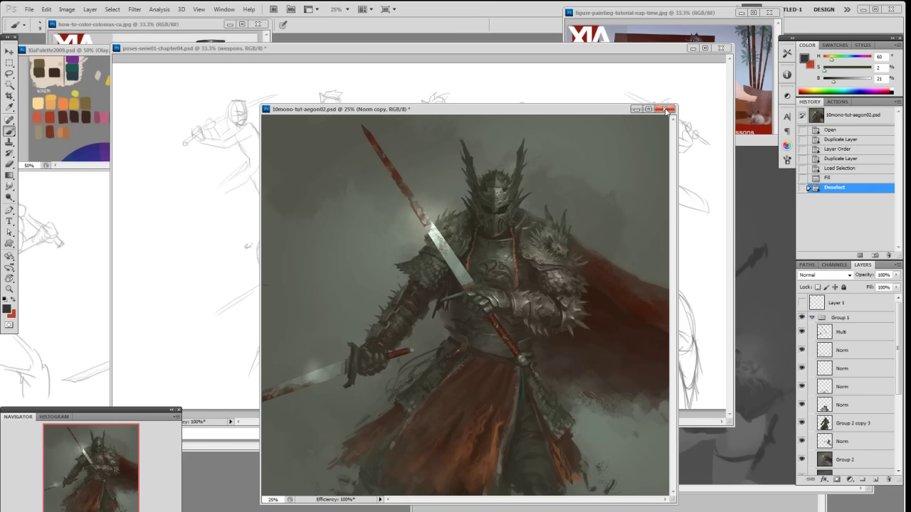
{"action": "left_click", "coordinate": [666, 109]}
{"action": "left_click", "coordinate": [456, 208]}
{"action": "left_click", "coordinate": [755, 143]}
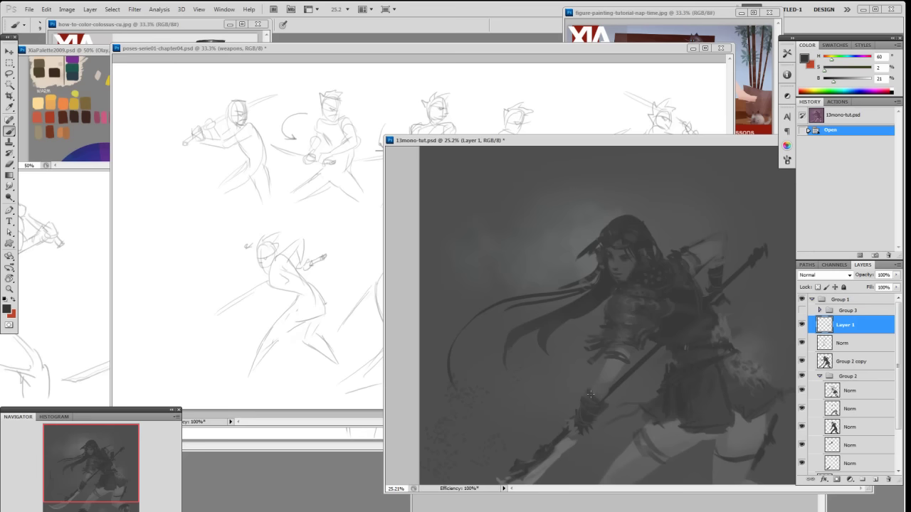
- Toggle 13mono-tut's Group 3 purple tint and hide Layer 1's hip strokes, leaving the tint on
{"action": "left_click", "coordinate": [803, 312]}
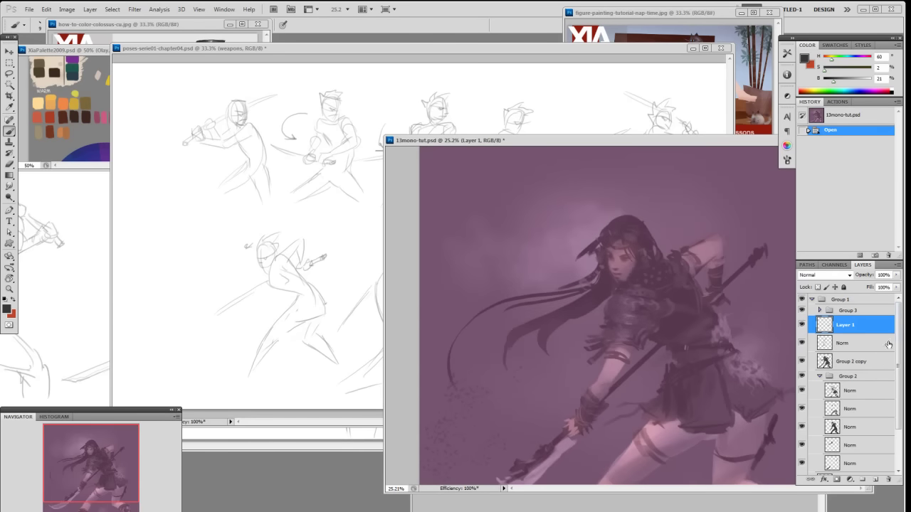
{"action": "left_click_drag", "start_coordinate": [642, 145], "coordinate": [549, 158]}
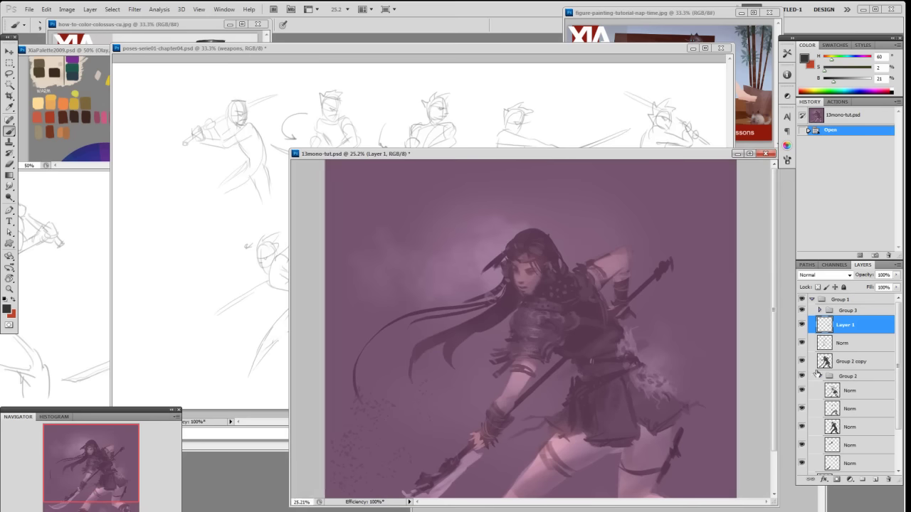
{"action": "left_click", "coordinate": [802, 325]}
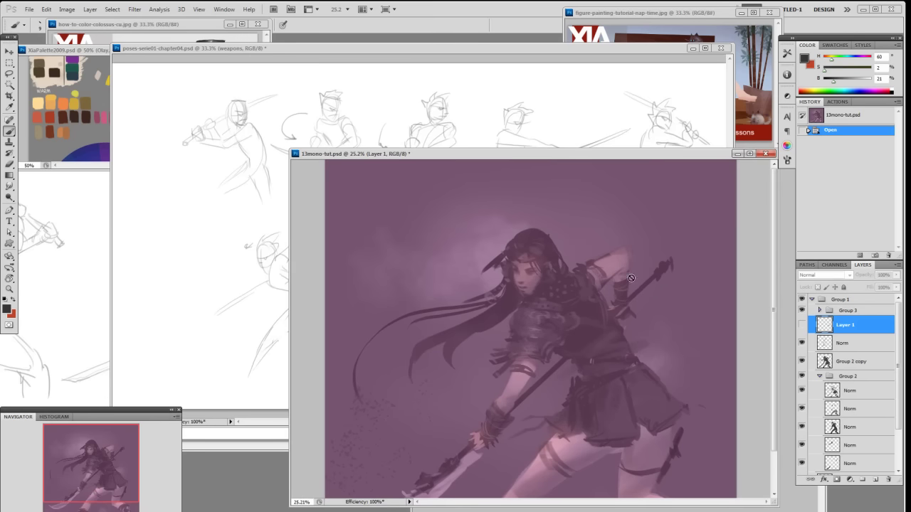
{"action": "left_click", "coordinate": [218, 311]}
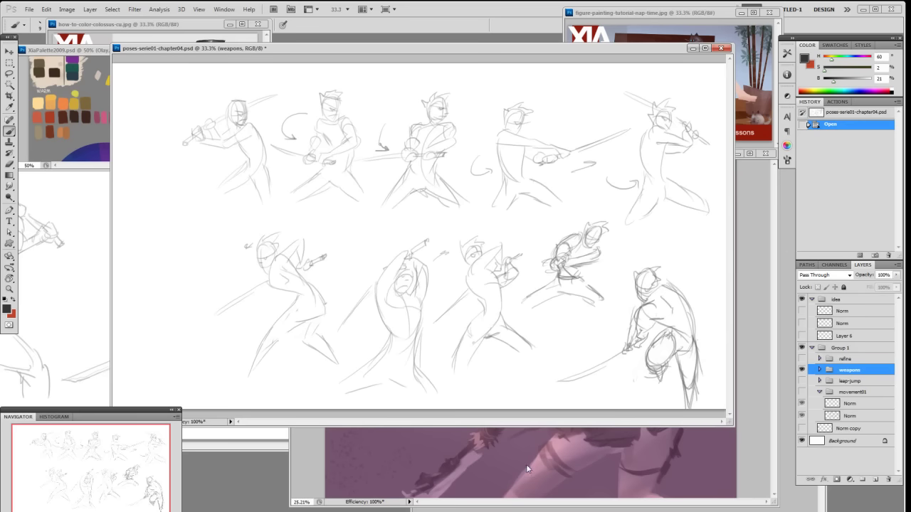
{"action": "left_click", "coordinate": [493, 461]}
{"action": "left_click", "coordinate": [802, 311]}
{"action": "left_click", "coordinate": [802, 311]}
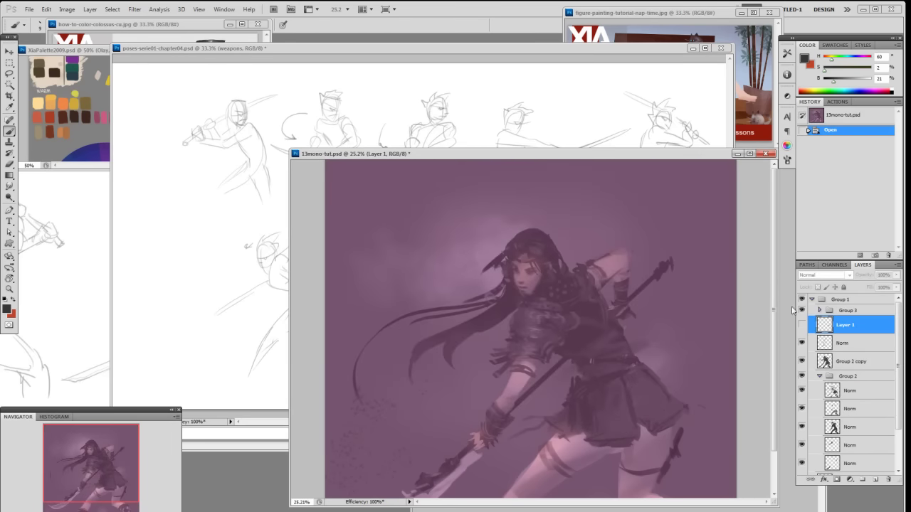
- Close 13mono-tut.psd without saving and move the poses sheet down
{"action": "left_click", "coordinate": [765, 154]}
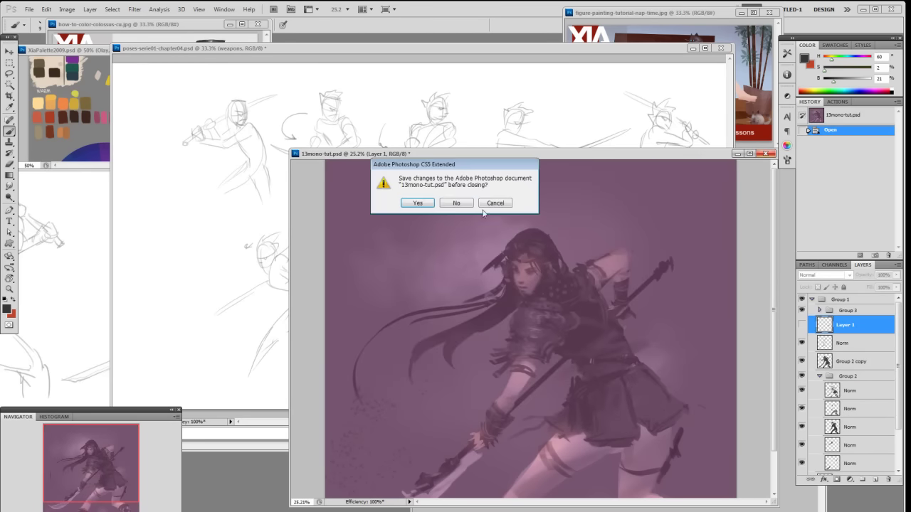
{"action": "left_click", "coordinate": [456, 203]}
{"action": "left_click_drag", "start_coordinate": [480, 57], "coordinate": [509, 203]}
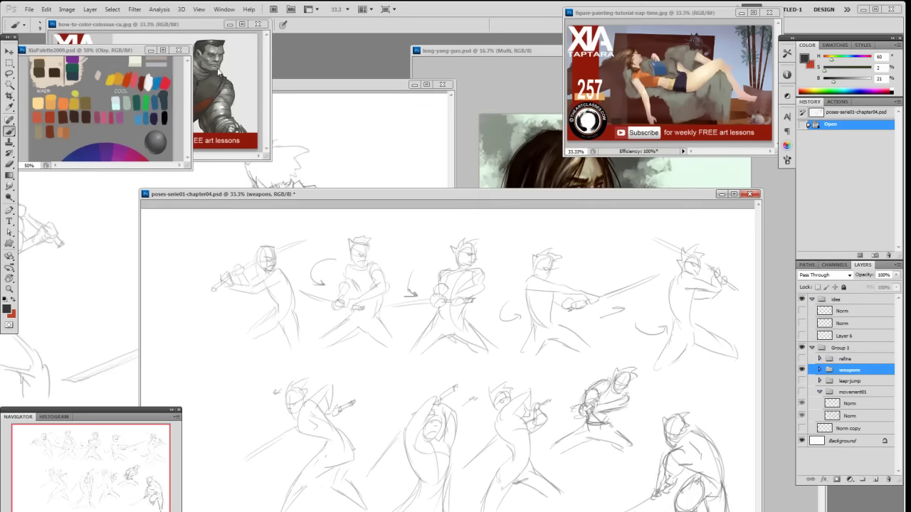
- Cycle through the colossus, poses and nap-time windows, then front the poseschapter06-02 sketch
{"action": "left_click", "coordinate": [198, 34]}
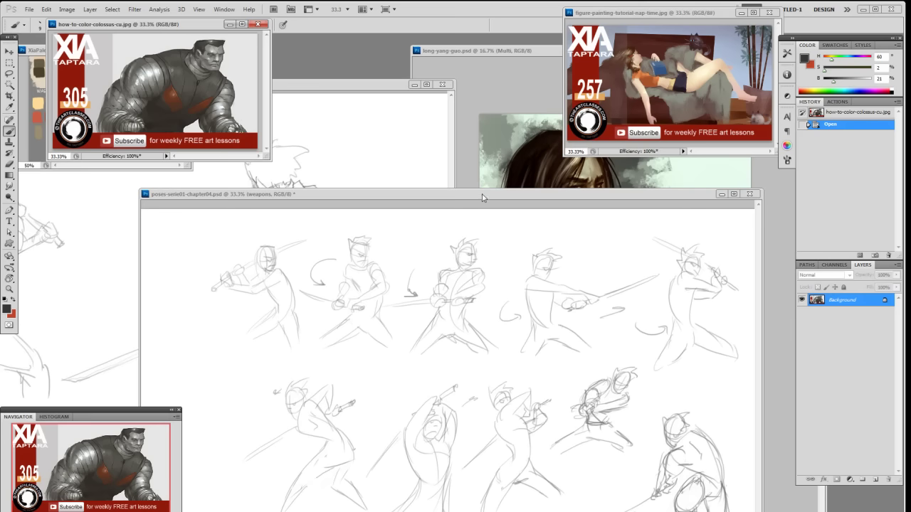
{"action": "left_click_drag", "start_coordinate": [489, 202], "coordinate": [527, 159]}
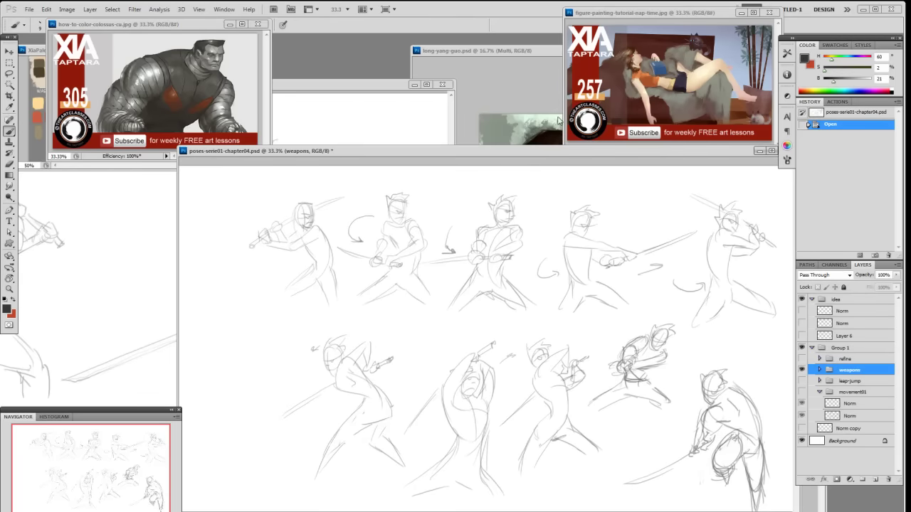
{"action": "left_click", "coordinate": [655, 14]}
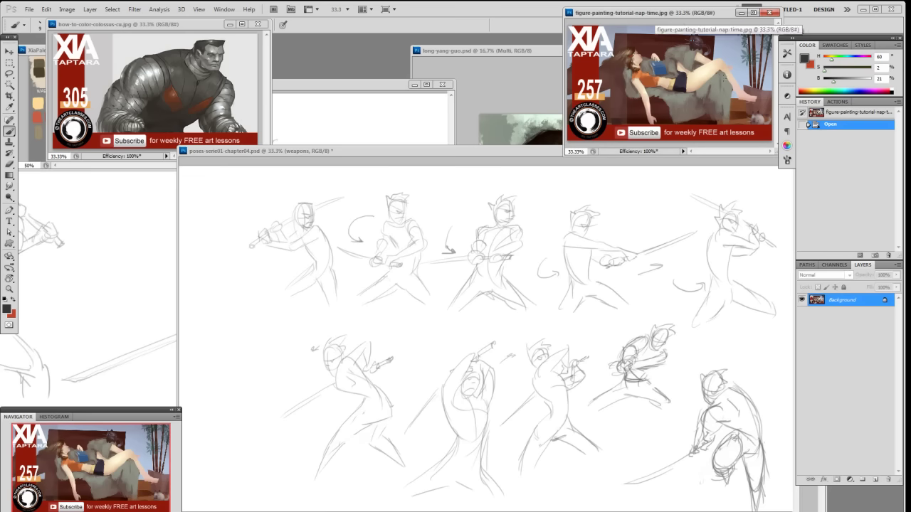
{"action": "left_click_drag", "start_coordinate": [379, 88], "coordinate": [670, 146]}
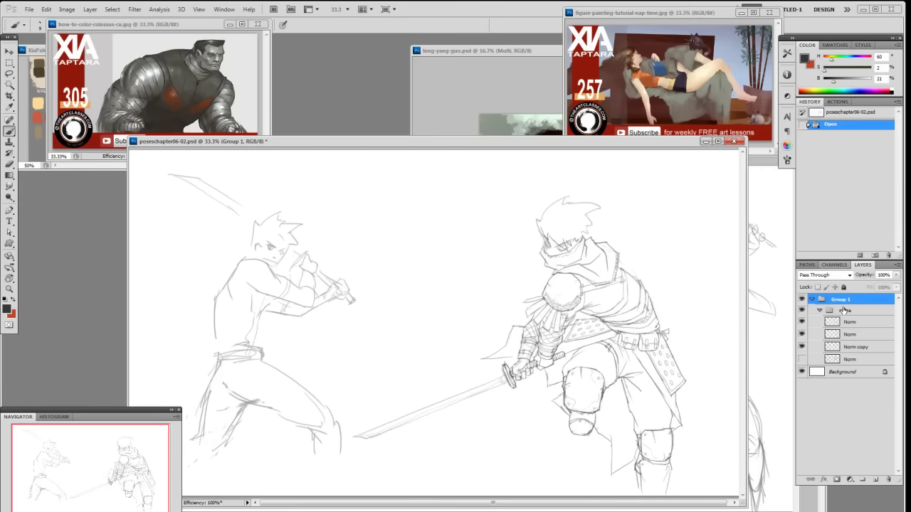
- Add a new layer in Group 1 and pick a rust red from the XiaPalette2009 swatches
{"action": "key", "text": "ctrl+shift+alt+n"}
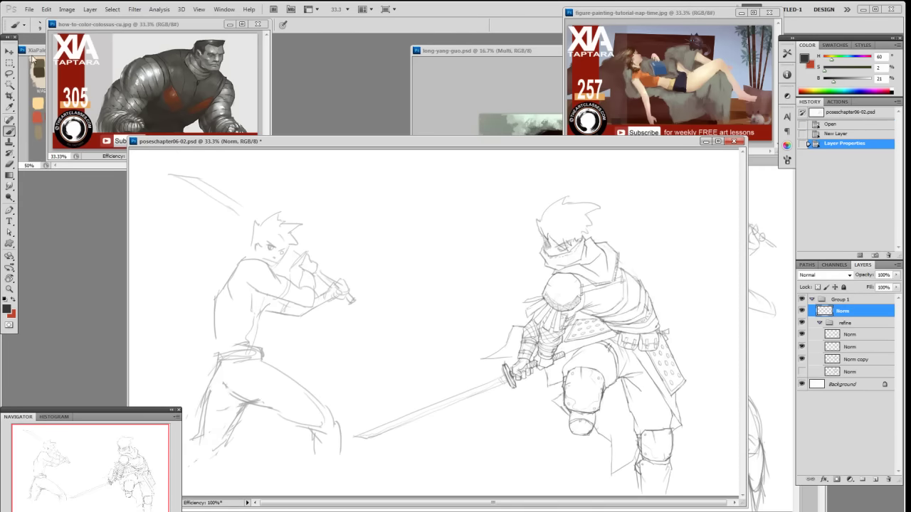
{"action": "left_click_drag", "start_coordinate": [36, 50], "coordinate": [36, 164]}
{"action": "left_click", "coordinate": [38, 229], "text": "alt"}
{"action": "left_click", "coordinate": [637, 308]}
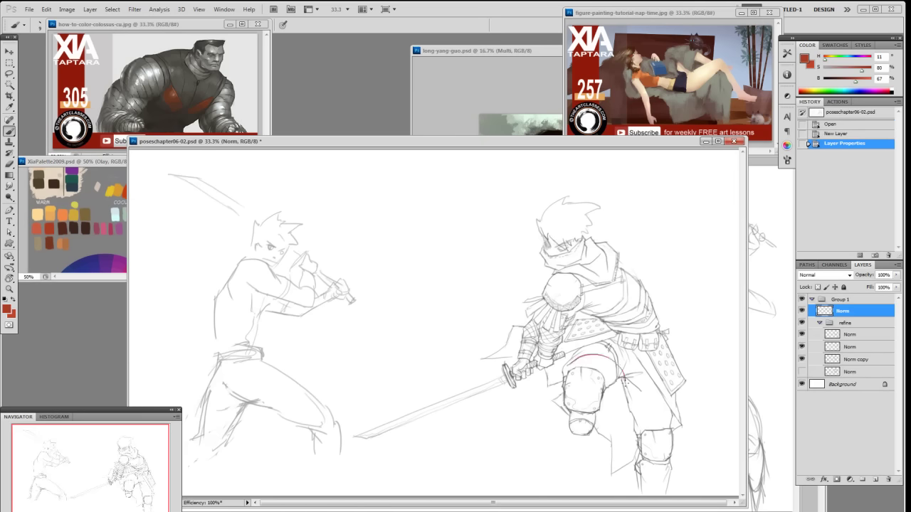
- Brush red contours and arrows over the swordsman's thigh, knee, leg, wrist, forearm and chest
{"action": "left_click_drag", "start_coordinate": [587, 350], "coordinate": [613, 384]}
{"action": "mouse_move", "coordinate": [579, 346]}
{"action": "left_mouse_down"}
{"action": "mouse_move", "coordinate": [616, 357]}
{"action": "mouse_move", "coordinate": [622, 377]}
{"action": "left_mouse_up"}
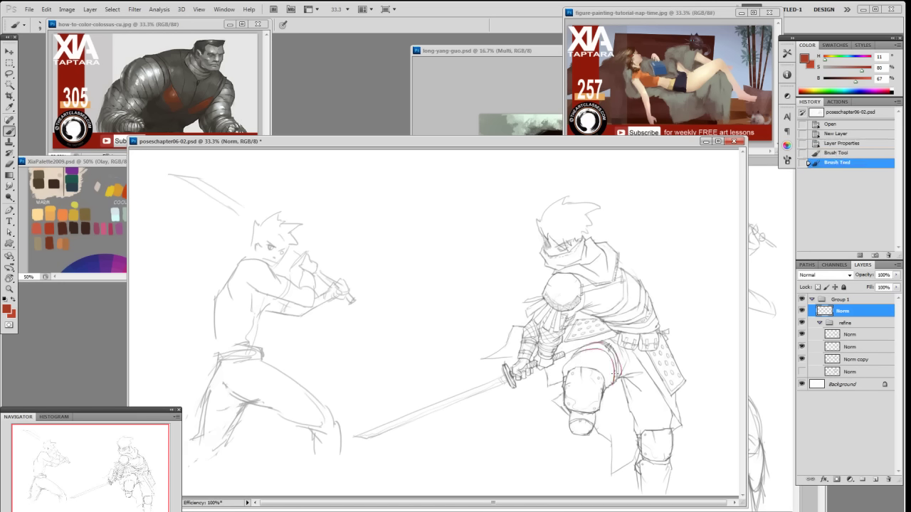
{"action": "left_click_drag", "start_coordinate": [538, 403], "coordinate": [543, 422]}
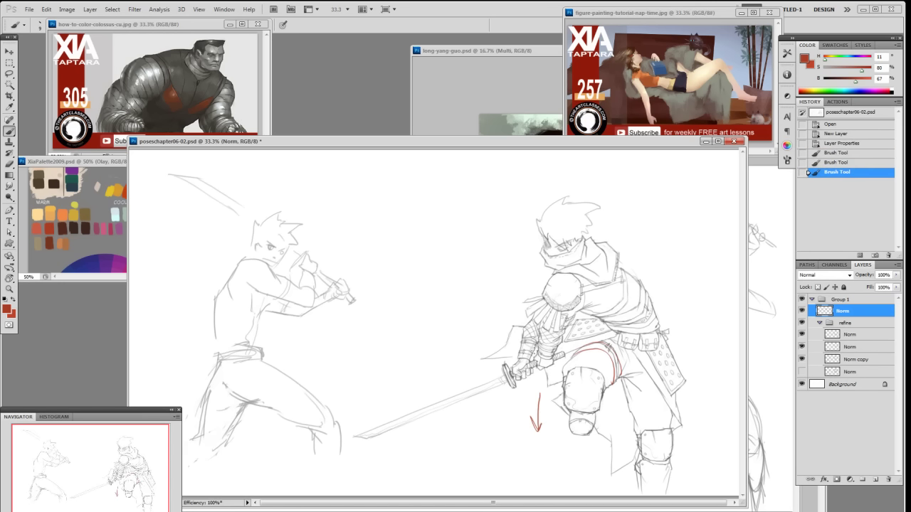
{"action": "left_click_drag", "start_coordinate": [536, 357], "coordinate": [562, 335]}
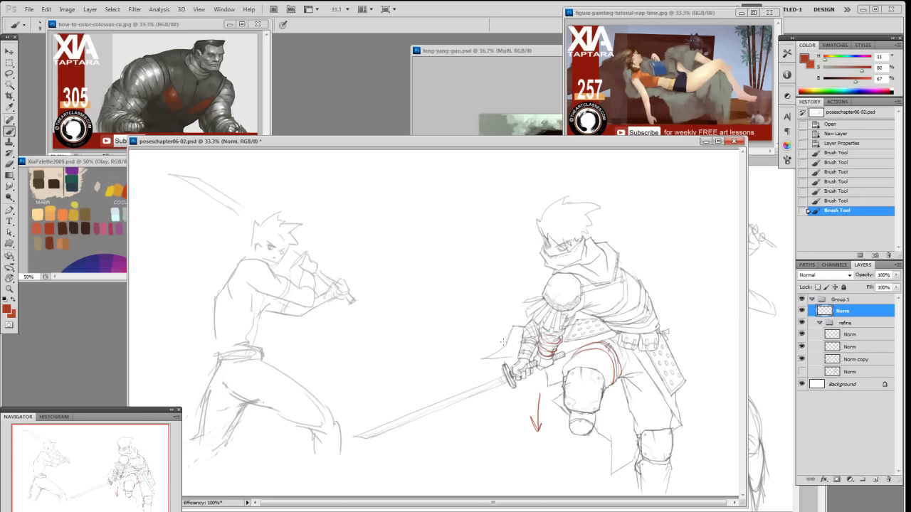
{"action": "mouse_move", "coordinate": [497, 353]}
{"action": "left_mouse_down"}
{"action": "mouse_move", "coordinate": [493, 321]}
{"action": "mouse_move", "coordinate": [502, 329]}
{"action": "left_mouse_up"}
{"action": "mouse_move", "coordinate": [518, 360]}
{"action": "left_mouse_down"}
{"action": "mouse_move", "coordinate": [541, 329]}
{"action": "mouse_move", "coordinate": [509, 347]}
{"action": "mouse_move", "coordinate": [502, 371]}
{"action": "left_mouse_up"}
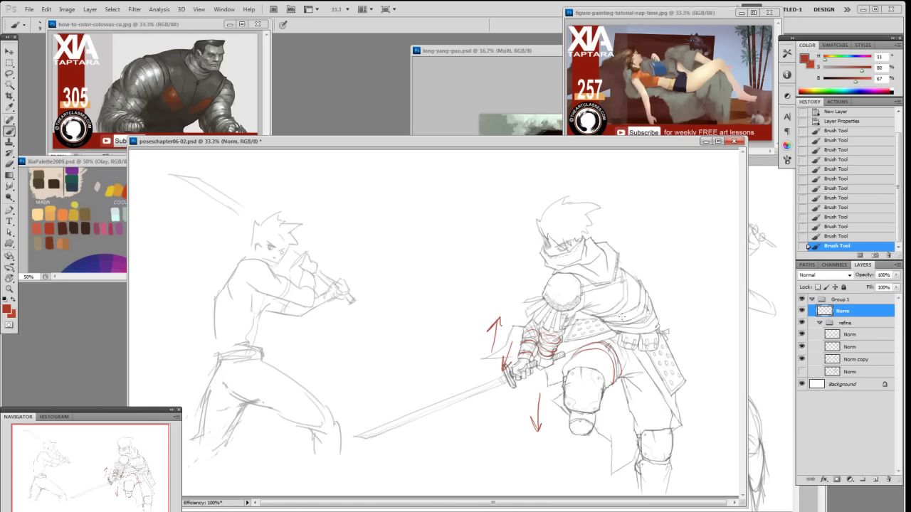
{"action": "left_click_drag", "start_coordinate": [627, 414], "coordinate": [688, 411]}
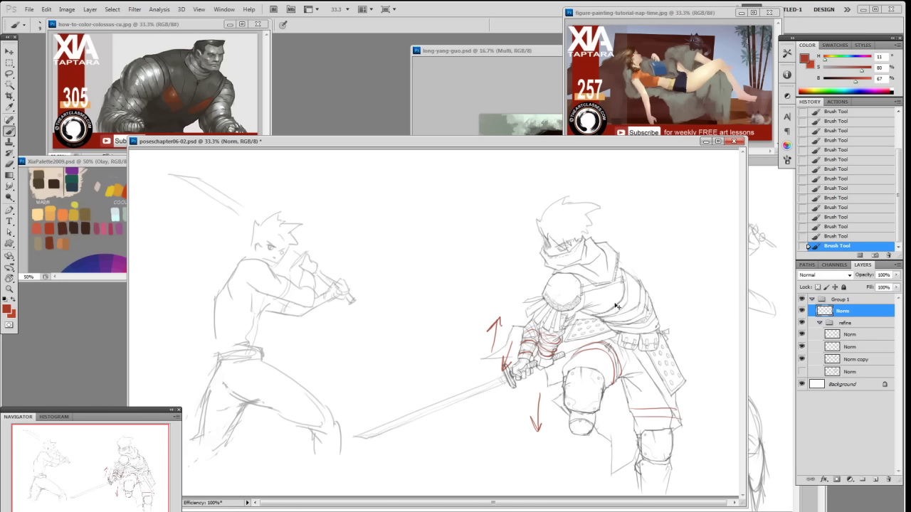
{"action": "left_click_drag", "start_coordinate": [627, 270], "coordinate": [624, 314]}
- Delete the red markup layer and move the sketch window aside
{"action": "left_click_drag", "start_coordinate": [554, 146], "coordinate": [501, 116]}
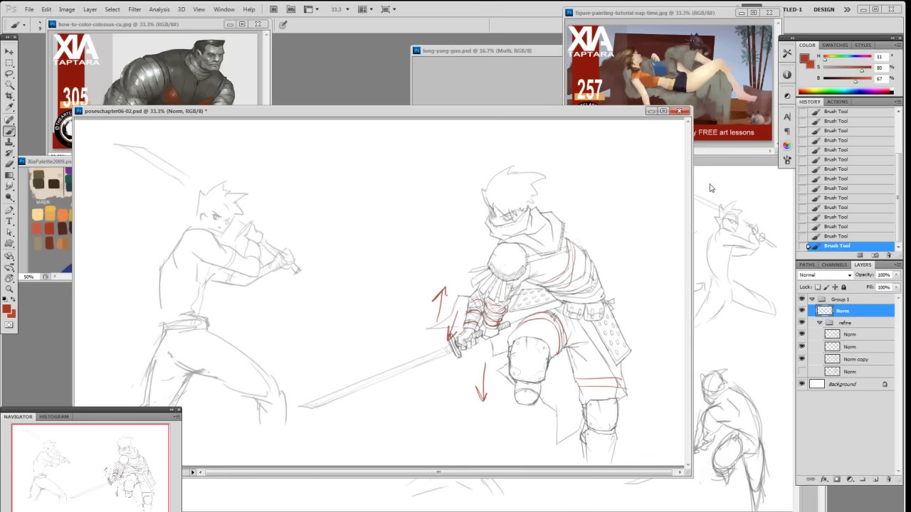
{"action": "left_click_drag", "start_coordinate": [867, 314], "coordinate": [886, 482]}
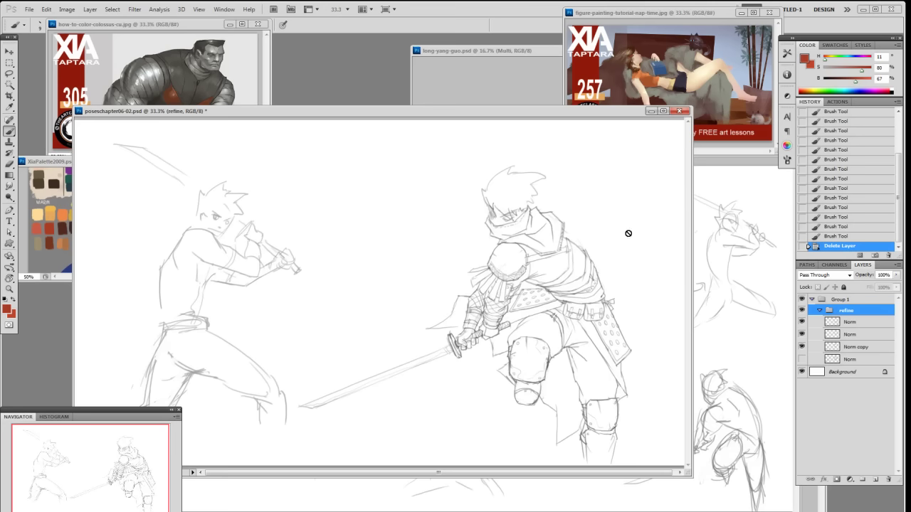
{"action": "left_click_drag", "start_coordinate": [616, 120], "coordinate": [450, 199]}
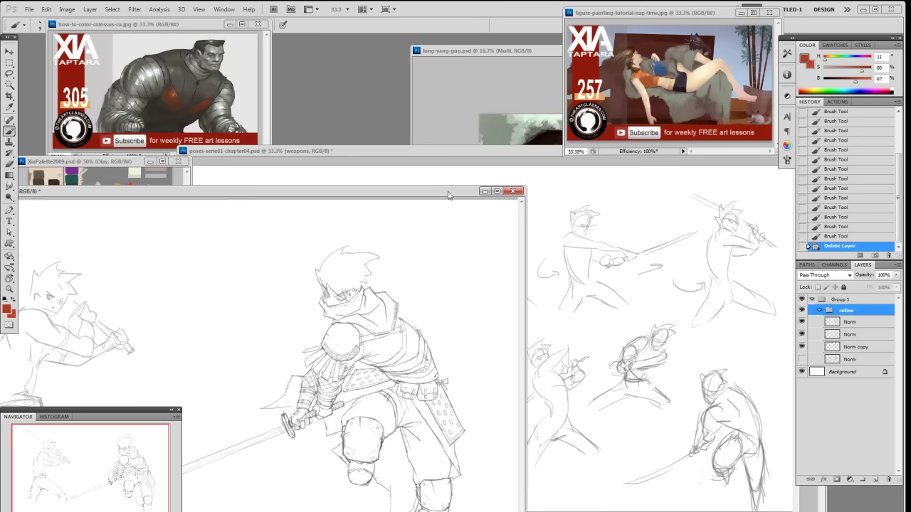
- Cycle through the poses, long-yang-guo, nap-time and colossus windows
{"action": "left_click", "coordinate": [524, 154]}
{"action": "left_click", "coordinate": [498, 116]}
{"action": "left_click", "coordinate": [619, 15]}
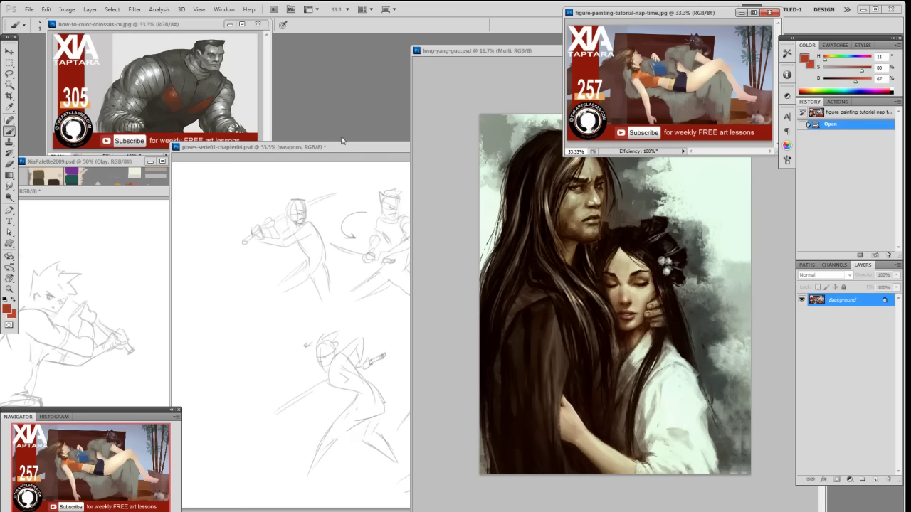
{"action": "left_click", "coordinate": [207, 30]}
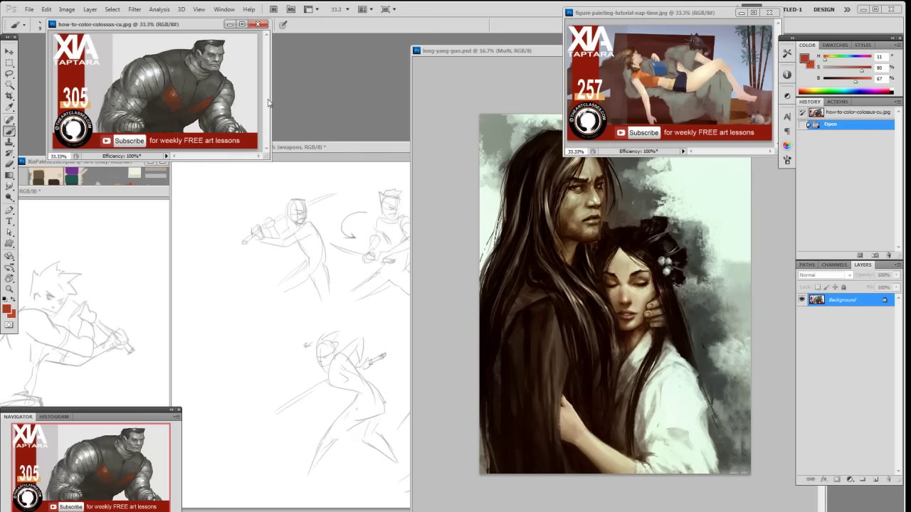
{"action": "left_click_drag", "start_coordinate": [665, 12], "coordinate": [669, 18]}
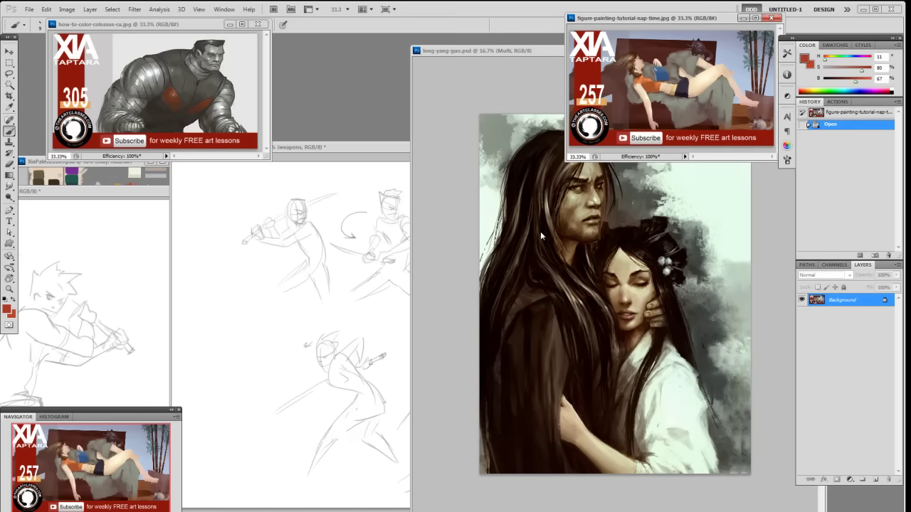
- Position the long-yang-guo window and zoom the embracing-couple painting to 25%
{"action": "left_click_drag", "start_coordinate": [483, 55], "coordinate": [299, 136]}
{"action": "key", "text": "ctrl+plus"}
{"action": "left_click_drag", "start_coordinate": [457, 134], "coordinate": [521, 73]}
{"action": "left_click", "coordinate": [618, 27]}
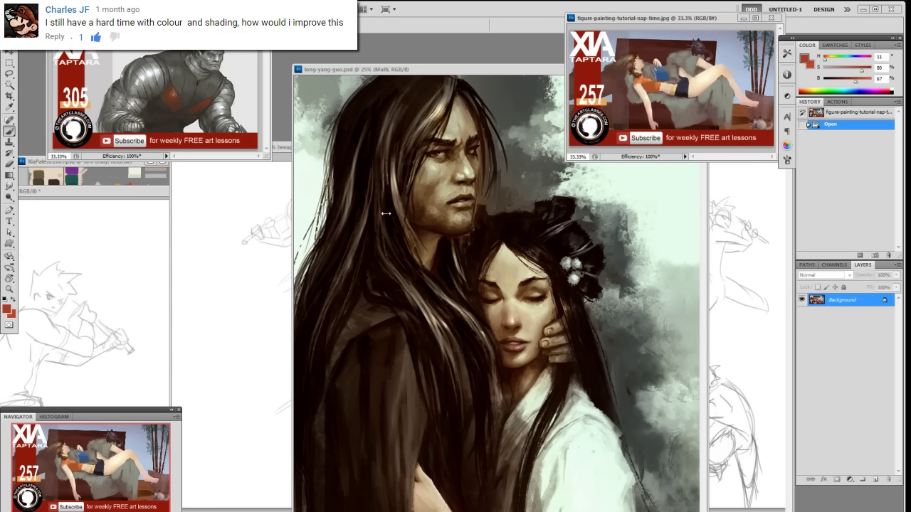
- Bring the poses-serie01-chapter04.psd sword-pose sheet forward, covering most of the workspace
{"action": "left_click", "coordinate": [283, 209]}
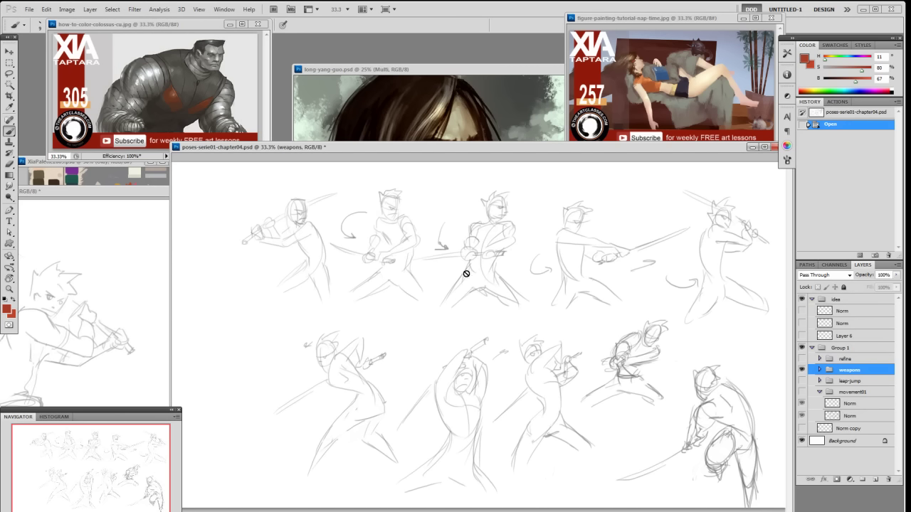
- Add a new Layer 7 above the idea group and brush a red circle beside the first pose row
{"action": "left_click", "coordinate": [840, 304]}
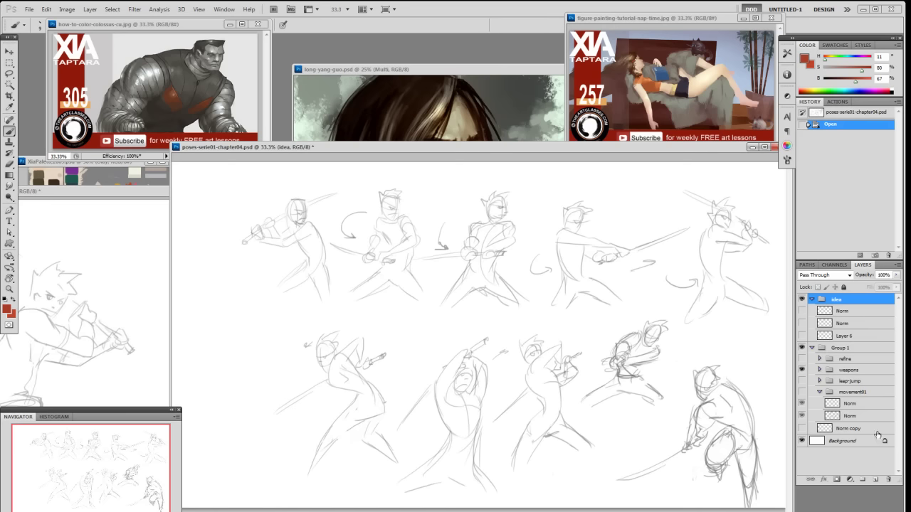
{"action": "left_click", "coordinate": [876, 480]}
{"action": "left_click_drag", "start_coordinate": [841, 313], "coordinate": [841, 298]}
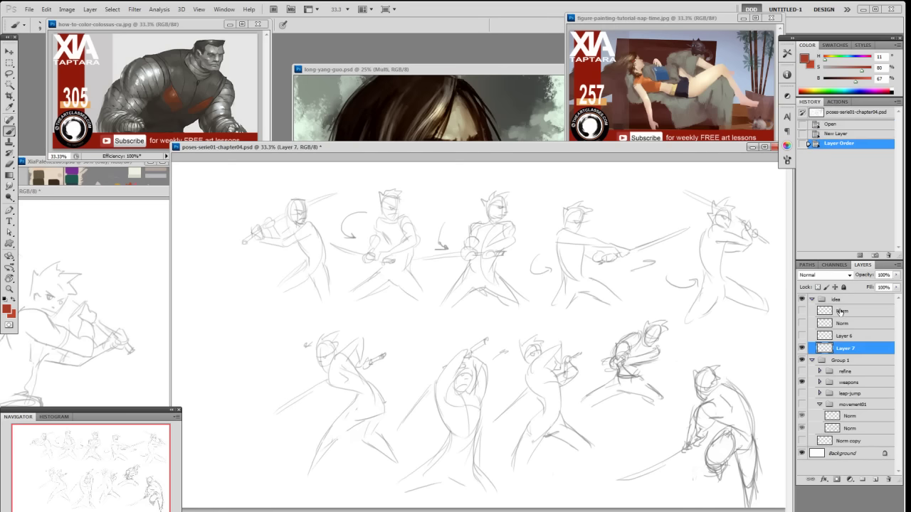
{"action": "left_click_drag", "start_coordinate": [840, 352], "coordinate": [840, 296]}
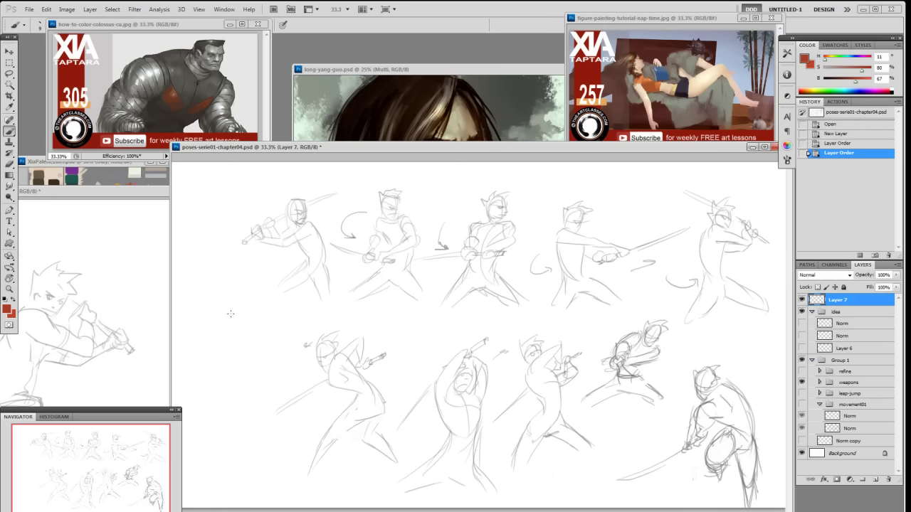
{"action": "mouse_move", "coordinate": [223, 327]}
{"action": "left_mouse_down"}
{"action": "mouse_move", "coordinate": [217, 313]}
{"action": "mouse_move", "coordinate": [247, 325]}
{"action": "mouse_move", "coordinate": [226, 334]}
{"action": "left_mouse_up"}
{"action": "key", "text": "ctrl+z"}
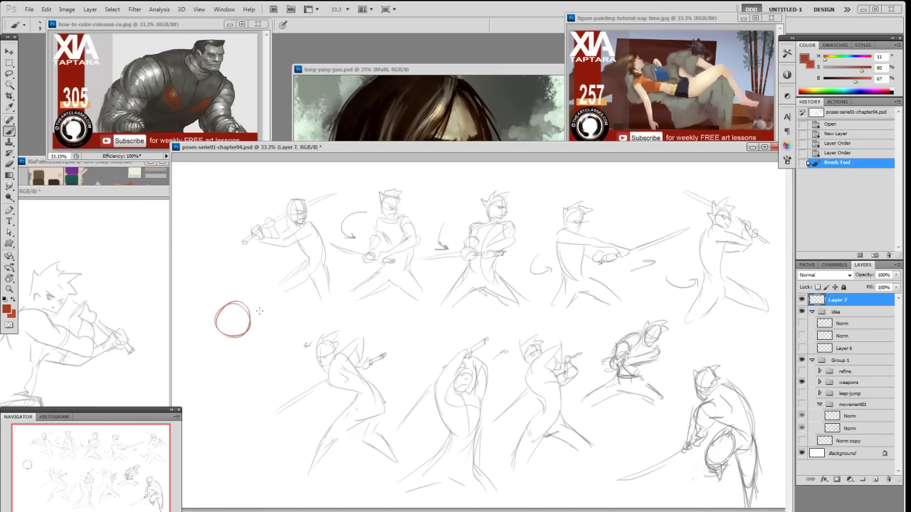
- Draw a red square extended into a cube beside the circle, plus an ellipse above the first figure
{"action": "mouse_move", "coordinate": [259, 296]}
{"action": "left_mouse_down"}
{"action": "mouse_move", "coordinate": [259, 330]}
{"action": "mouse_move", "coordinate": [289, 298]}
{"action": "left_mouse_up"}
{"action": "mouse_move", "coordinate": [259, 330]}
{"action": "left_mouse_down"}
{"action": "mouse_move", "coordinate": [288, 300]}
{"action": "mouse_move", "coordinate": [290, 329]}
{"action": "left_mouse_up"}
{"action": "mouse_move", "coordinate": [260, 296]}
{"action": "left_mouse_down"}
{"action": "mouse_move", "coordinate": [293, 287]}
{"action": "mouse_move", "coordinate": [288, 304]}
{"action": "mouse_move", "coordinate": [313, 294]}
{"action": "left_mouse_up"}
{"action": "mouse_move", "coordinate": [312, 296]}
{"action": "left_mouse_down"}
{"action": "mouse_move", "coordinate": [310, 326]}
{"action": "mouse_move", "coordinate": [292, 331]}
{"action": "left_mouse_up"}
{"action": "mouse_move", "coordinate": [346, 180]}
{"action": "left_mouse_down"}
{"action": "mouse_move", "coordinate": [329, 182]}
{"action": "mouse_move", "coordinate": [347, 183]}
{"action": "mouse_move", "coordinate": [358, 168]}
{"action": "mouse_move", "coordinate": [356, 308]}
{"action": "left_mouse_up"}
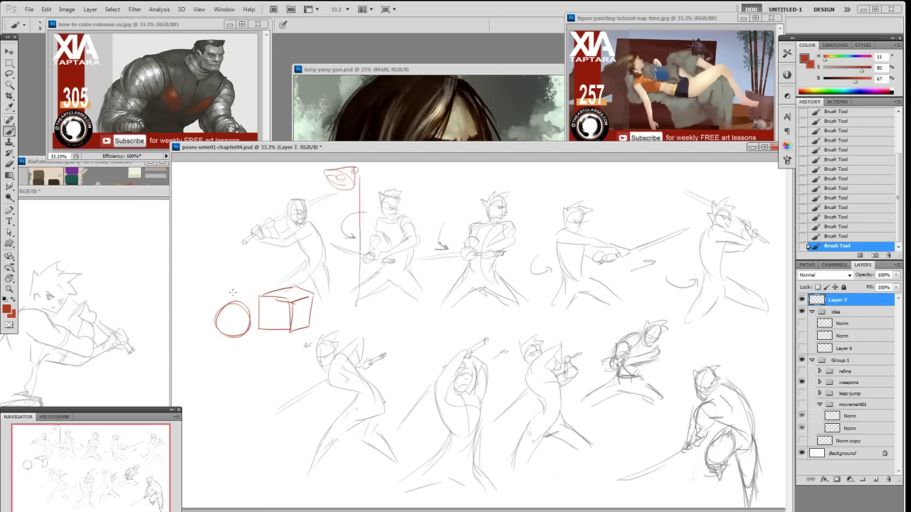
{"action": "mouse_move", "coordinate": [200, 320]}
{"action": "left_mouse_down"}
{"action": "mouse_move", "coordinate": [228, 291]}
{"action": "mouse_move", "coordinate": [194, 317]}
{"action": "mouse_move", "coordinate": [213, 327]}
{"action": "mouse_move", "coordinate": [215, 276]}
{"action": "mouse_move", "coordinate": [225, 299]}
{"action": "mouse_move", "coordinate": [197, 308]}
{"action": "mouse_move", "coordinate": [192, 321]}
{"action": "mouse_move", "coordinate": [210, 321]}
{"action": "mouse_move", "coordinate": [262, 356]}
{"action": "mouse_move", "coordinate": [328, 326]}
{"action": "left_mouse_up"}
{"action": "key", "text": "ctrl+z"}
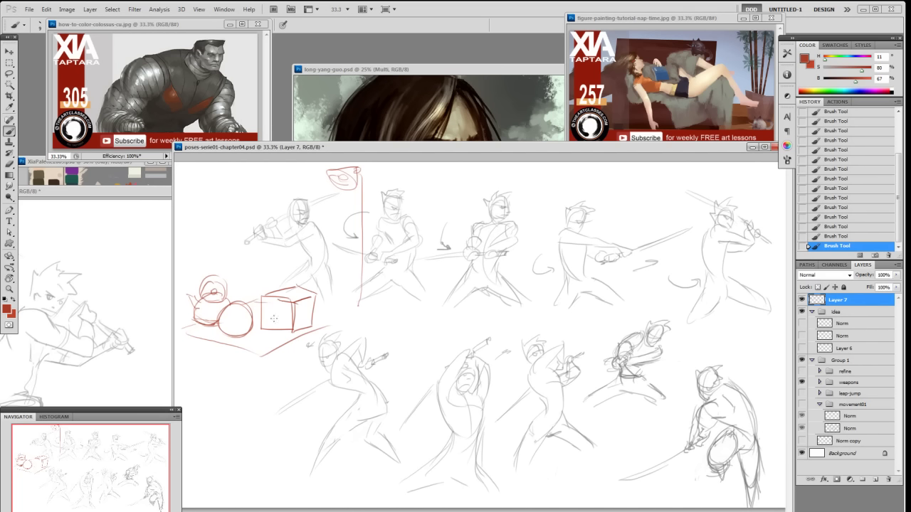
- Sketch a small red cylinder beside the box and a small cup shape near the teapot
{"action": "mouse_move", "coordinate": [231, 296]}
{"action": "left_mouse_down"}
{"action": "mouse_move", "coordinate": [294, 299]}
{"action": "mouse_move", "coordinate": [265, 315]}
{"action": "mouse_move", "coordinate": [295, 334]}
{"action": "mouse_move", "coordinate": [294, 325]}
{"action": "mouse_move", "coordinate": [244, 303]}
{"action": "left_mouse_up"}
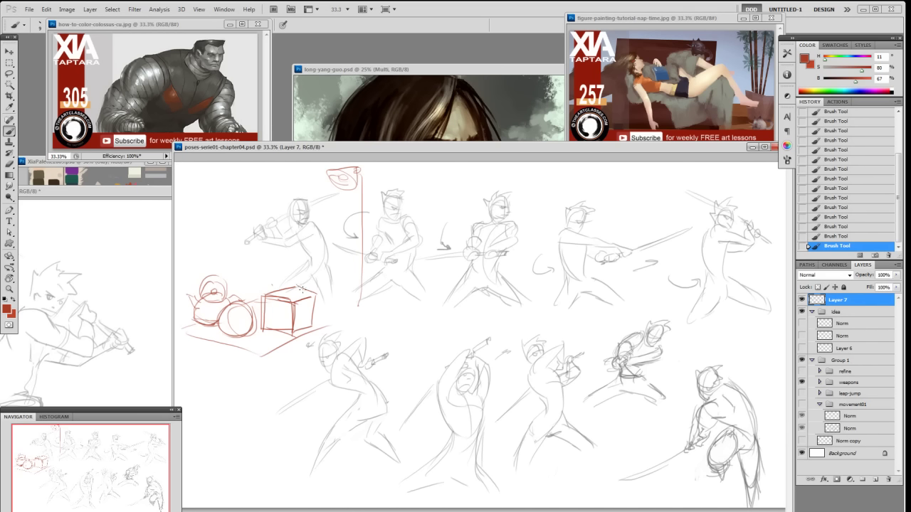
{"action": "left_click_drag", "start_coordinate": [291, 289], "coordinate": [313, 292]}
{"action": "mouse_move", "coordinate": [253, 350]}
{"action": "left_mouse_down"}
{"action": "mouse_move", "coordinate": [253, 329]}
{"action": "mouse_move", "coordinate": [272, 331]}
{"action": "mouse_move", "coordinate": [252, 326]}
{"action": "mouse_move", "coordinate": [275, 351]}
{"action": "mouse_move", "coordinate": [255, 353]}
{"action": "left_mouse_up"}
{"action": "mouse_move", "coordinate": [259, 339]}
{"action": "left_mouse_down"}
{"action": "mouse_move", "coordinate": [250, 349]}
{"action": "mouse_move", "coordinate": [275, 351]}
{"action": "mouse_move", "coordinate": [256, 353]}
{"action": "left_mouse_up"}
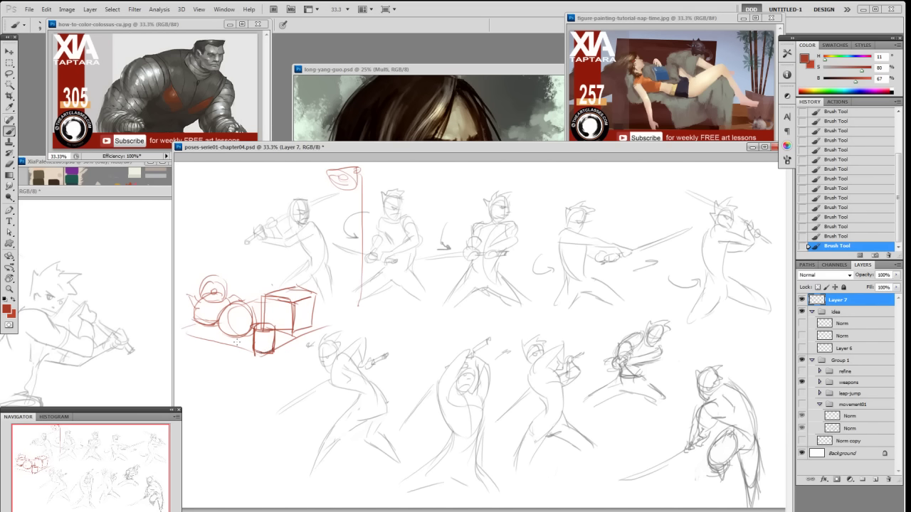
{"action": "mouse_move", "coordinate": [208, 322]}
{"action": "left_mouse_down"}
{"action": "mouse_move", "coordinate": [199, 339]}
{"action": "mouse_move", "coordinate": [215, 345]}
{"action": "left_mouse_up"}
{"action": "mouse_move", "coordinate": [198, 342]}
{"action": "left_mouse_down"}
{"action": "mouse_move", "coordinate": [221, 349]}
{"action": "mouse_move", "coordinate": [197, 345]}
{"action": "left_mouse_up"}
{"action": "mouse_move", "coordinate": [444, 151]}
{"action": "left_mouse_down"}
{"action": "mouse_move", "coordinate": [444, 162]}
{"action": "mouse_move", "coordinate": [441, 146]}
{"action": "left_mouse_up"}
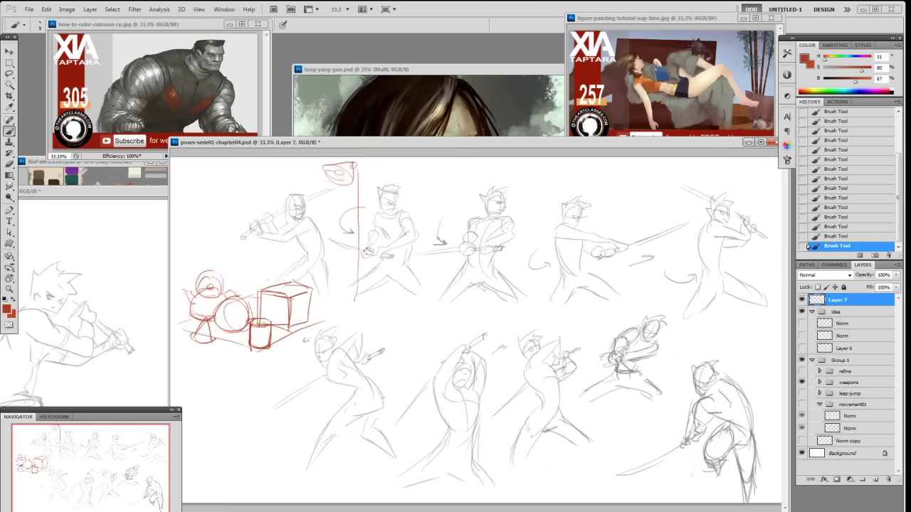
- Bring man-in-shadow.psd forward, enlarge its window, and outline the soldier's helmet in red
{"action": "key", "text": "ctrl+Tab"}
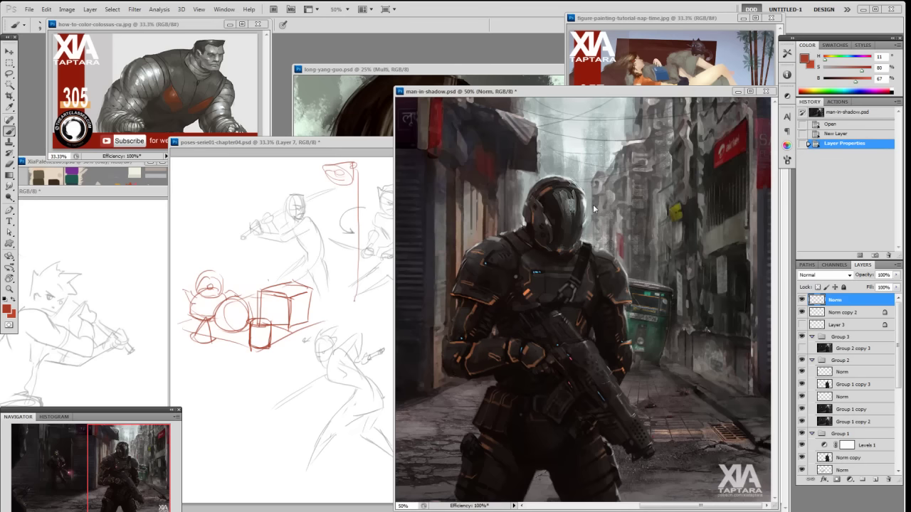
{"action": "left_click_drag", "start_coordinate": [569, 97], "coordinate": [553, 84]}
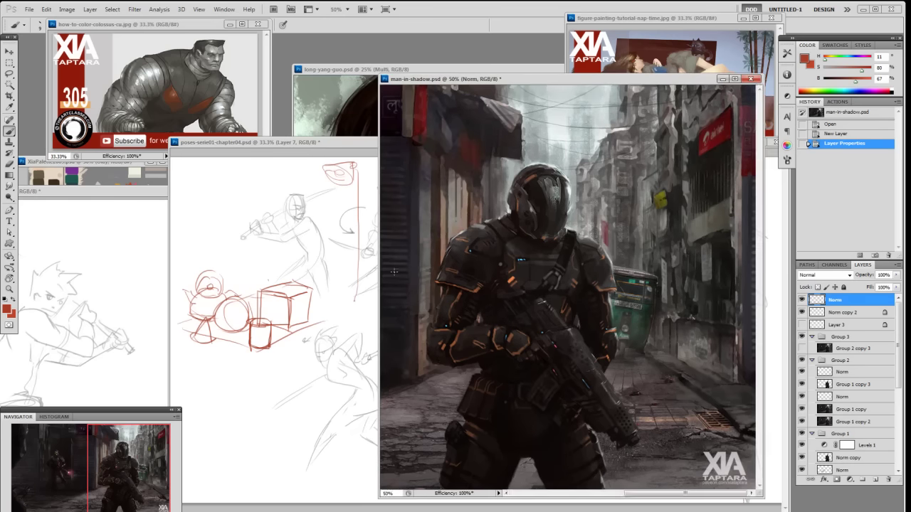
{"action": "left_click_drag", "start_coordinate": [371, 291], "coordinate": [360, 291]}
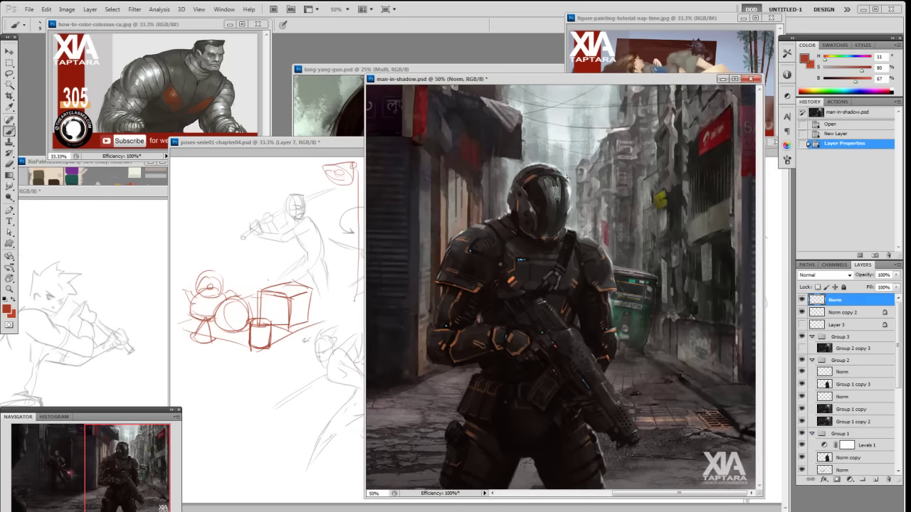
{"action": "left_click_drag", "start_coordinate": [556, 165], "coordinate": [555, 229]}
{"action": "mouse_move", "coordinate": [513, 195]}
{"action": "left_mouse_down"}
{"action": "mouse_move", "coordinate": [523, 231]}
{"action": "mouse_move", "coordinate": [546, 242]}
{"action": "mouse_move", "coordinate": [561, 235]}
{"action": "mouse_move", "coordinate": [570, 182]}
{"action": "mouse_move", "coordinate": [570, 192]}
{"action": "mouse_move", "coordinate": [567, 177]}
{"action": "mouse_move", "coordinate": [516, 206]}
{"action": "mouse_move", "coordinate": [534, 164]}
{"action": "left_mouse_up"}
{"action": "mouse_move", "coordinate": [532, 166]}
{"action": "left_mouse_down"}
{"action": "mouse_move", "coordinate": [547, 161]}
{"action": "mouse_move", "coordinate": [581, 186]}
{"action": "left_mouse_up"}
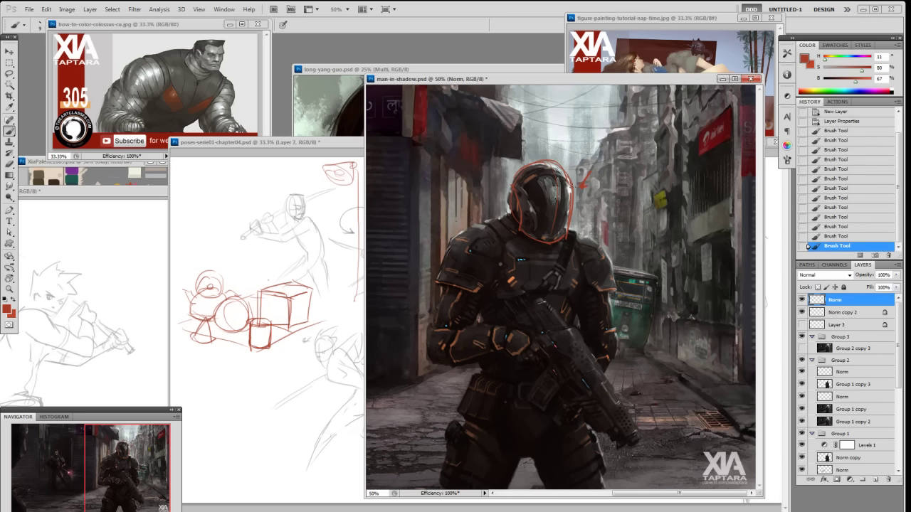
- Sketch red form lines on the shoulder armour, upper arm and forearm, plus a head circle
{"action": "mouse_move", "coordinate": [529, 243]}
{"action": "left_mouse_down"}
{"action": "mouse_move", "coordinate": [442, 249]}
{"action": "mouse_move", "coordinate": [444, 265]}
{"action": "mouse_move", "coordinate": [500, 282]}
{"action": "left_mouse_up"}
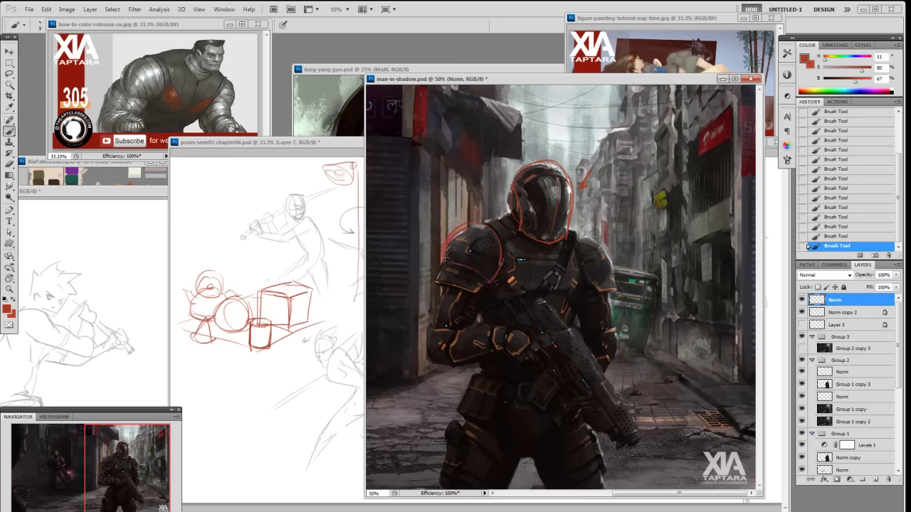
{"action": "mouse_move", "coordinate": [446, 257]}
{"action": "left_mouse_down"}
{"action": "mouse_move", "coordinate": [434, 285]}
{"action": "mouse_move", "coordinate": [467, 290]}
{"action": "left_mouse_up"}
{"action": "left_click", "coordinate": [302, 341]}
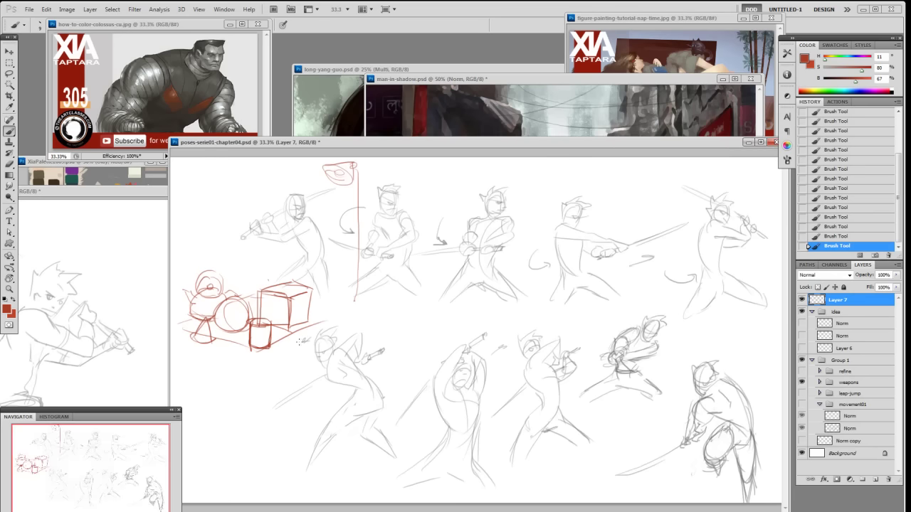
{"action": "left_click", "coordinate": [573, 124]}
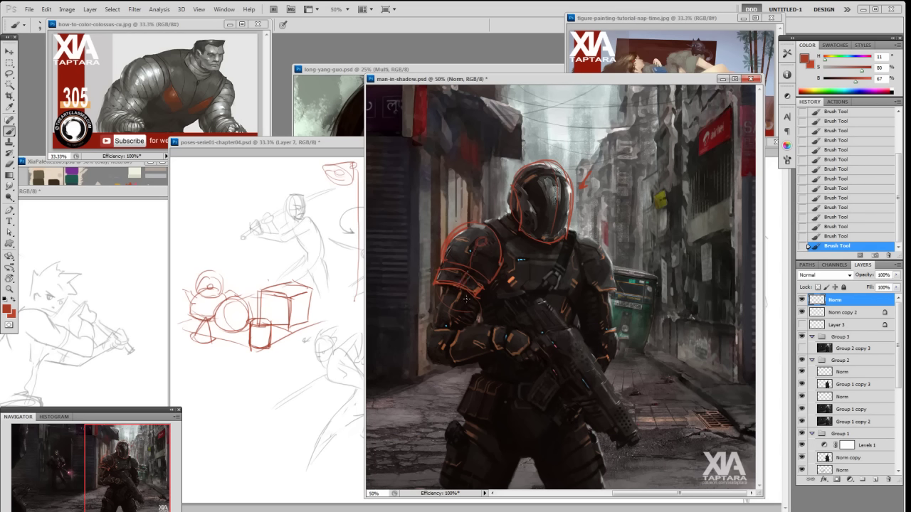
{"action": "left_click_drag", "start_coordinate": [441, 303], "coordinate": [433, 326]}
{"action": "left_click_drag", "start_coordinate": [461, 365], "coordinate": [456, 322]}
{"action": "mouse_move", "coordinate": [480, 355]}
{"action": "left_mouse_down"}
{"action": "mouse_move", "coordinate": [466, 328]}
{"action": "mouse_move", "coordinate": [498, 339]}
{"action": "mouse_move", "coordinate": [502, 350]}
{"action": "mouse_move", "coordinate": [496, 323]}
{"action": "mouse_move", "coordinate": [461, 365]}
{"action": "mouse_move", "coordinate": [496, 355]}
{"action": "left_mouse_up"}
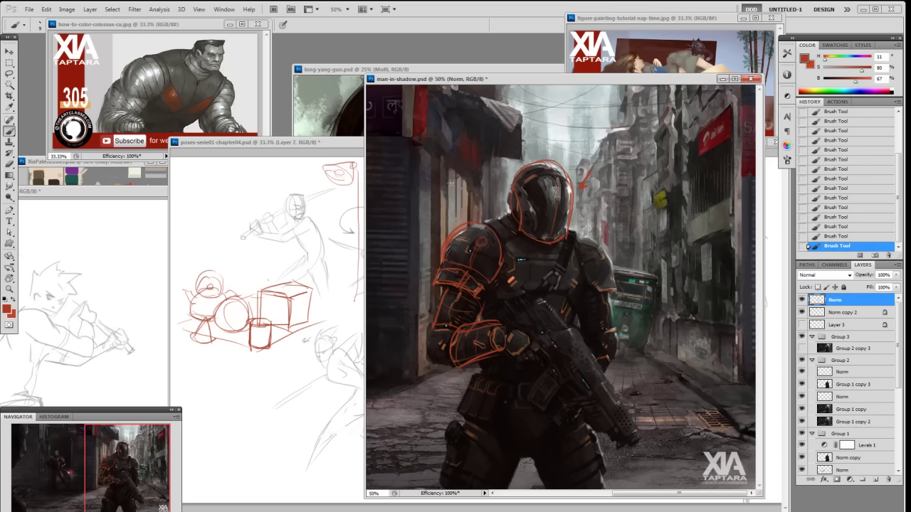
{"action": "mouse_move", "coordinate": [442, 158]}
{"action": "left_mouse_down"}
{"action": "mouse_move", "coordinate": [443, 128]}
{"action": "mouse_move", "coordinate": [426, 145]}
{"action": "mouse_move", "coordinate": [431, 169]}
{"action": "mouse_move", "coordinate": [415, 161]}
{"action": "mouse_move", "coordinate": [409, 192]}
{"action": "left_mouse_up"}
{"action": "mouse_move", "coordinate": [430, 145]}
{"action": "left_mouse_down"}
{"action": "mouse_move", "coordinate": [441, 136]}
{"action": "mouse_move", "coordinate": [435, 142]}
{"action": "left_mouse_up"}
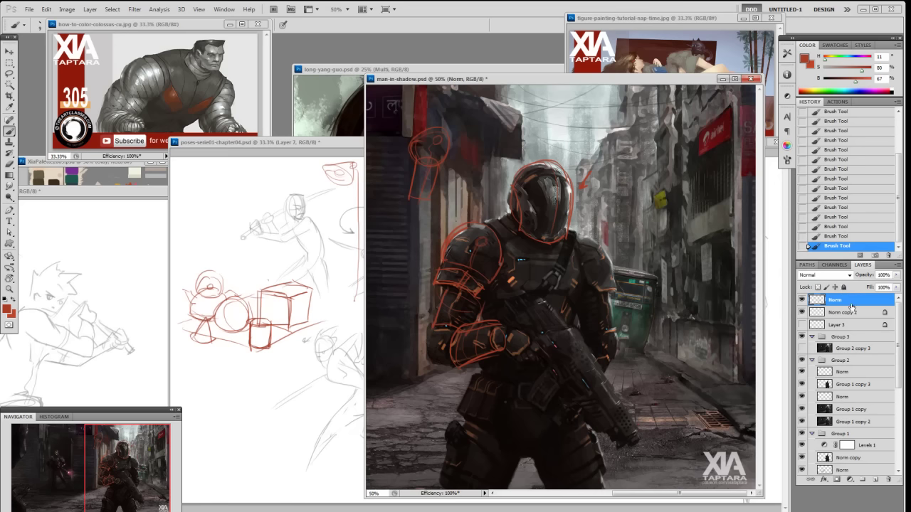
- Delete the Norm sketch layer and close the man-in-shadow painting
{"action": "left_click_drag", "start_coordinate": [861, 305], "coordinate": [888, 479]}
{"action": "left_click_drag", "start_coordinate": [618, 79], "coordinate": [479, 189]}
{"action": "left_click", "coordinate": [611, 189]}
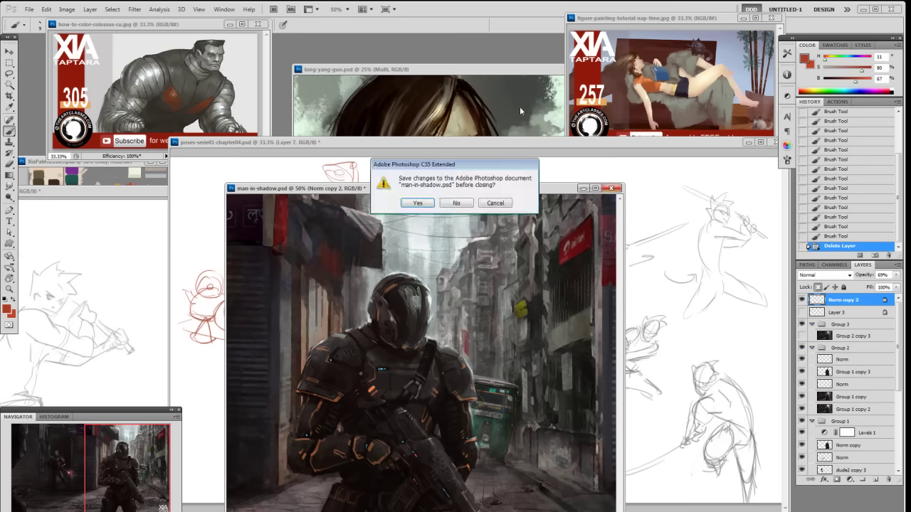
- Discard the unsaved changes to man-in-shadow.psd so it closes
{"action": "left_click", "coordinate": [458, 205]}
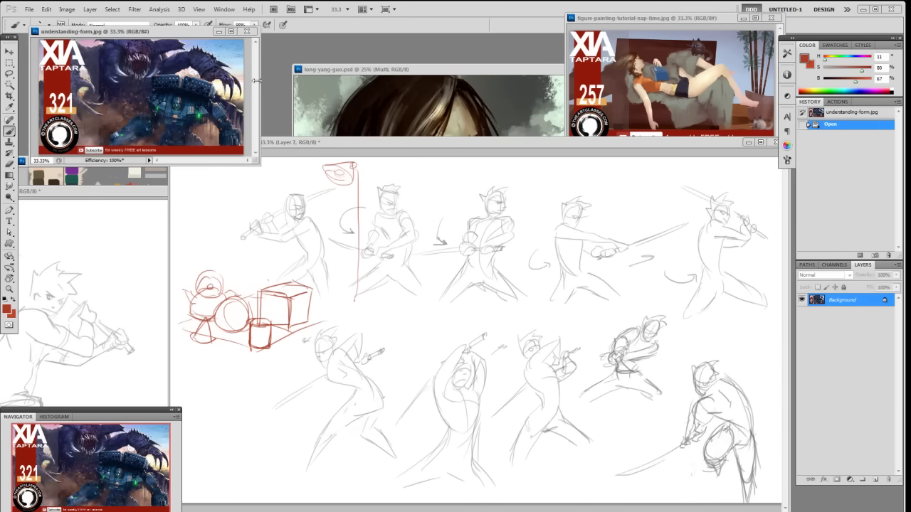
- Review long-yang-guo.psd and the poses-serie01 sheet, then bring arachne.psd to the front
{"action": "left_click", "coordinate": [378, 75]}
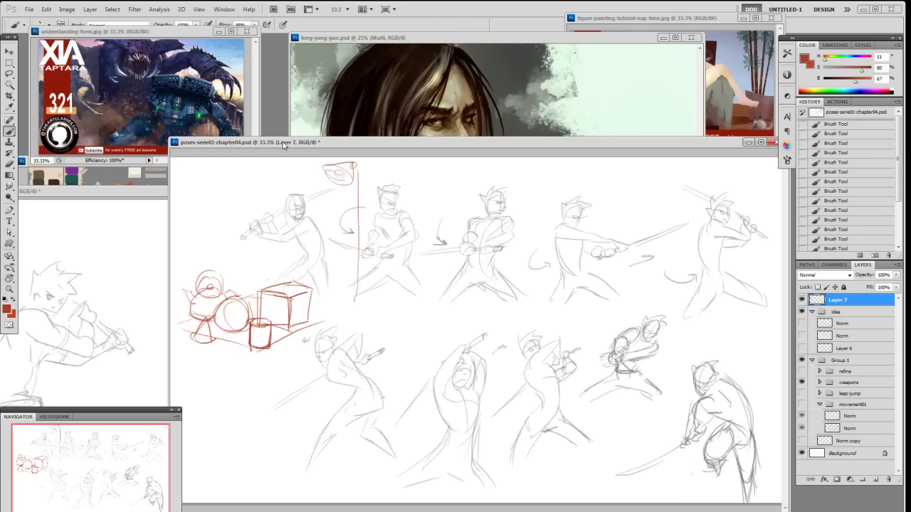
{"action": "left_click", "coordinate": [284, 146]}
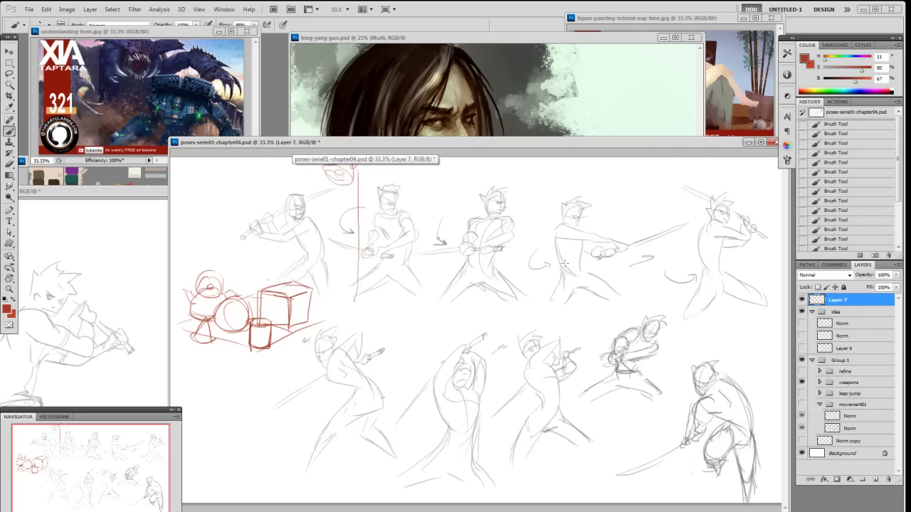
{"action": "left_click_drag", "start_coordinate": [150, 192], "coordinate": [178, 176]}
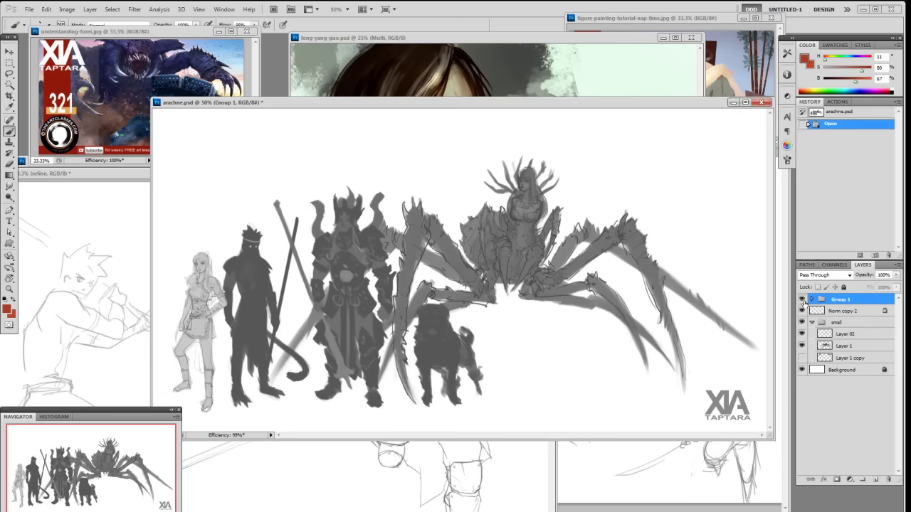
- Hide the 'small' group's spider in arachne.psd and select the Norm copy 2 layer
{"action": "left_click", "coordinate": [803, 300]}
{"action": "left_click", "coordinate": [803, 300]}
{"action": "left_click", "coordinate": [800, 323]}
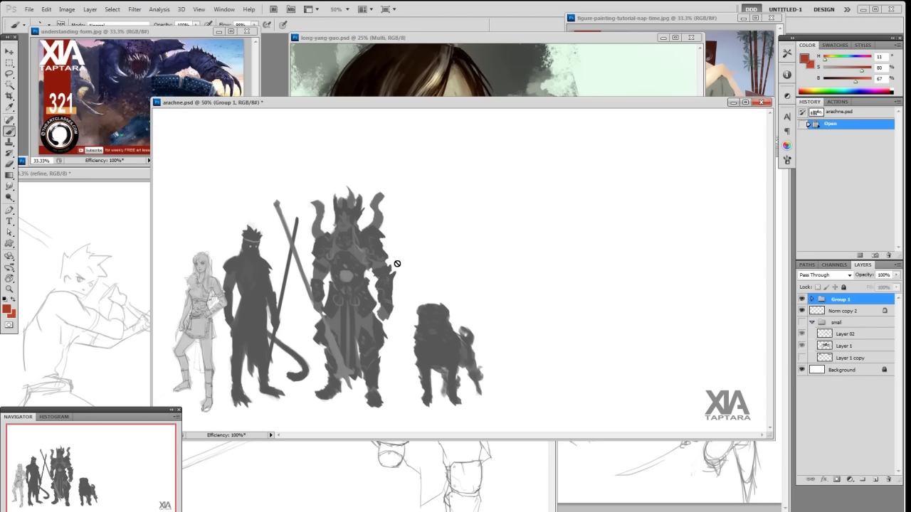
{"action": "left_click", "coordinate": [848, 311]}
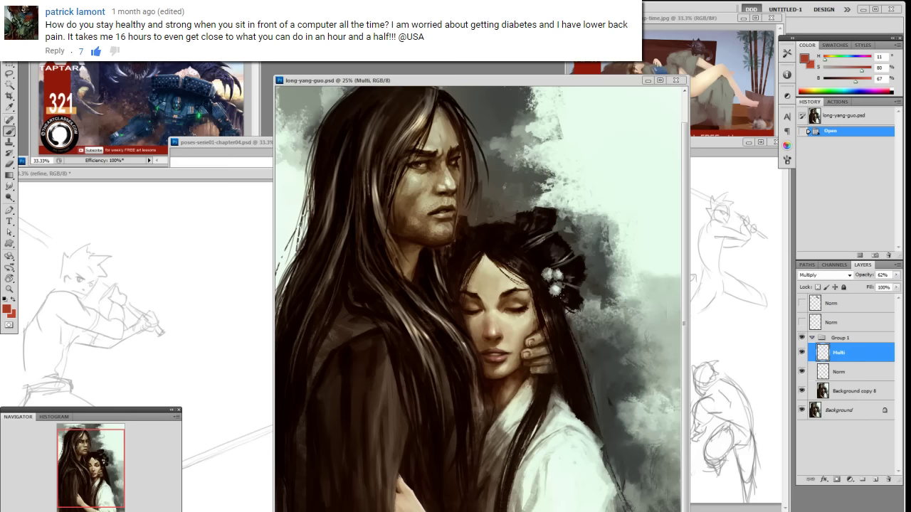
- Reposition the long-yang-guo.psd window and widen it to show more of the painting
{"action": "left_click_drag", "start_coordinate": [547, 82], "coordinate": [558, 64]}
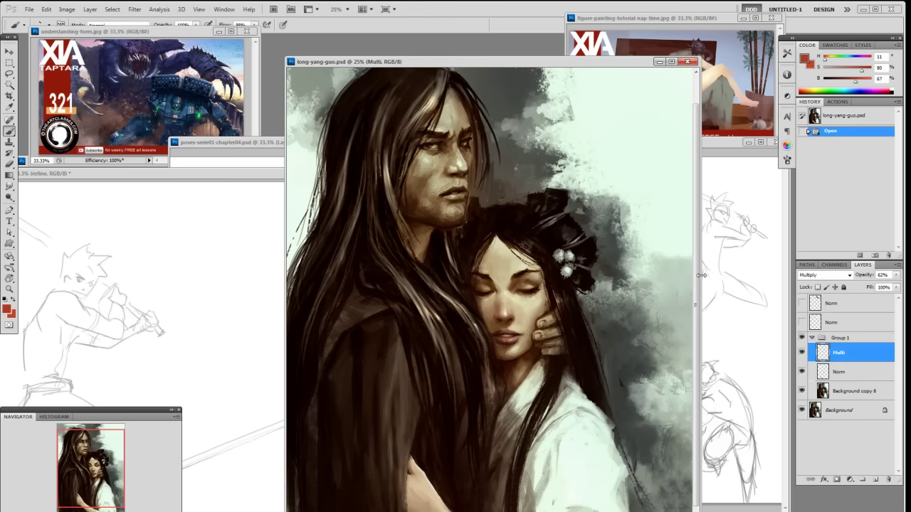
{"action": "left_click_drag", "start_coordinate": [701, 274], "coordinate": [717, 279]}
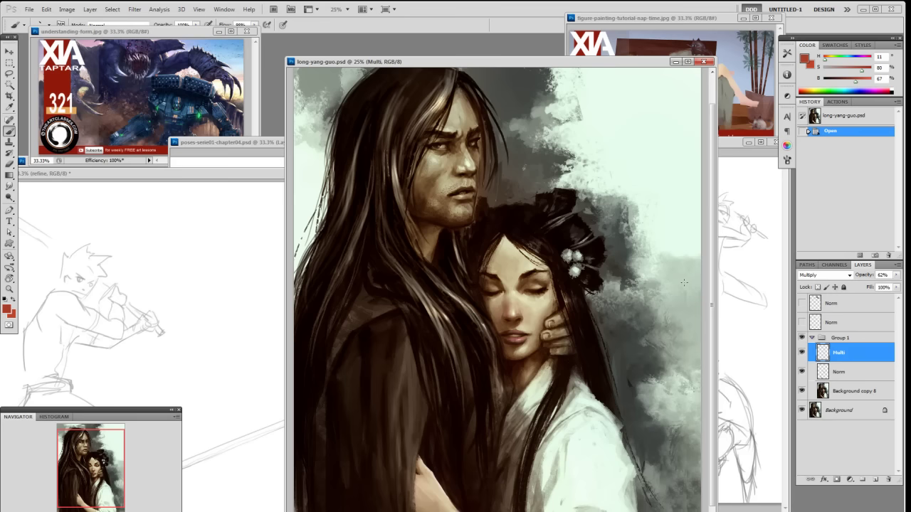
{"action": "scroll", "coordinate": [694, 277], "scroll_direction": "up", "scroll_amount": 2}
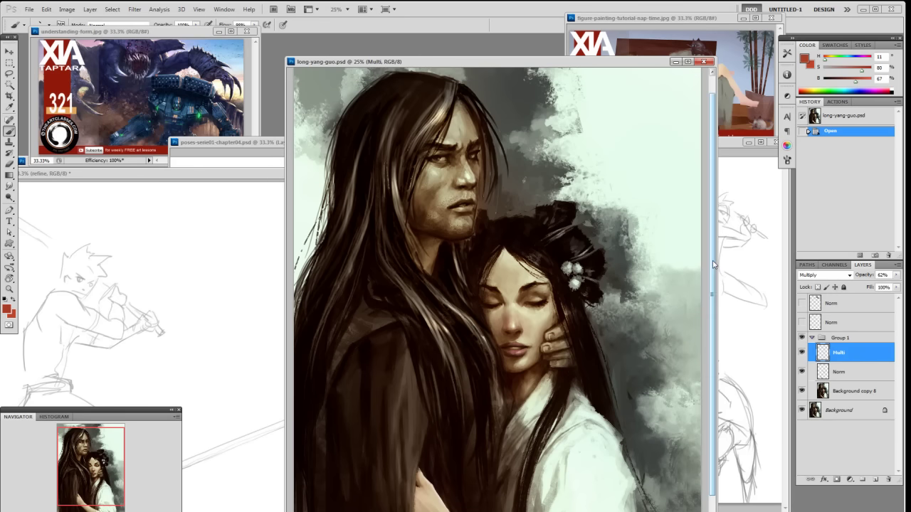
{"action": "left_click_drag", "start_coordinate": [715, 265], "coordinate": [716, 248]}
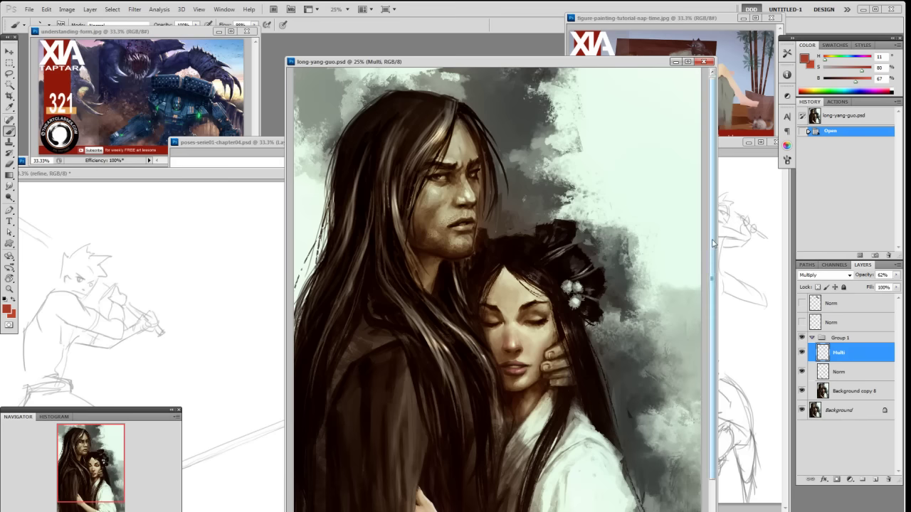
{"action": "left_click_drag", "start_coordinate": [493, 66], "coordinate": [483, 52]}
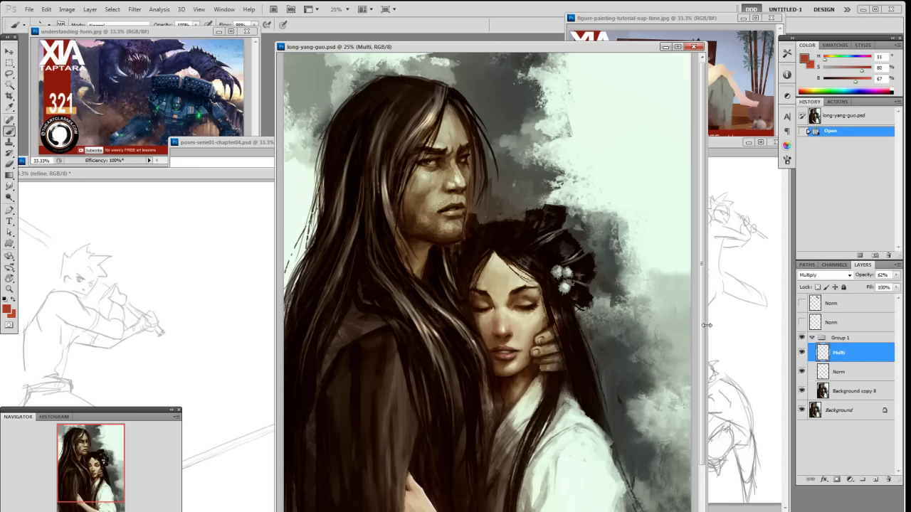
{"action": "left_click_drag", "start_coordinate": [705, 327], "coordinate": [715, 326]}
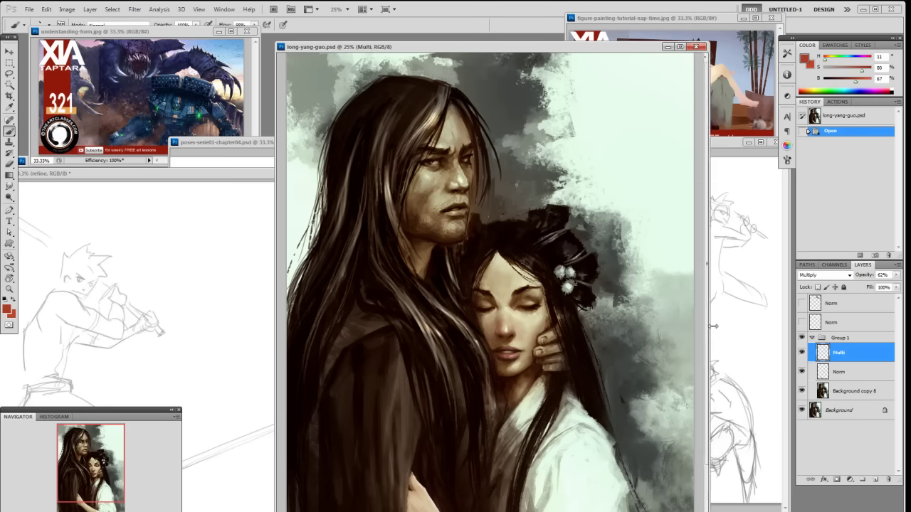